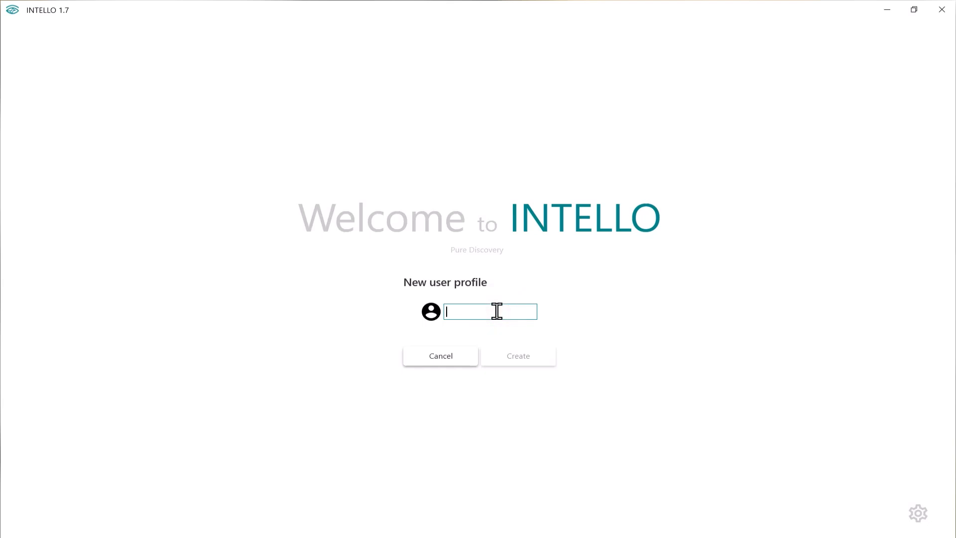
# - Create a new user profile named Student A and log in with it
pyautogui.write('Student A')
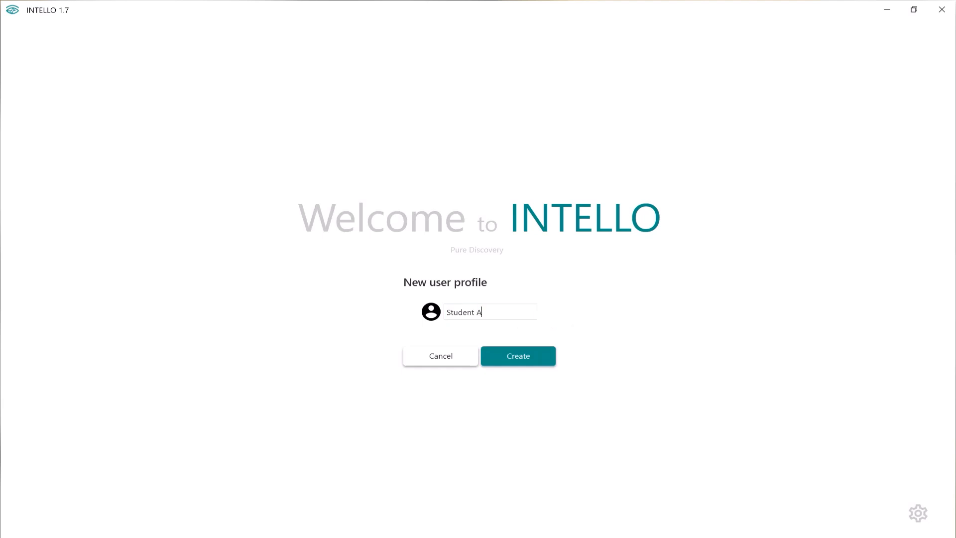
pyautogui.click(530, 357)
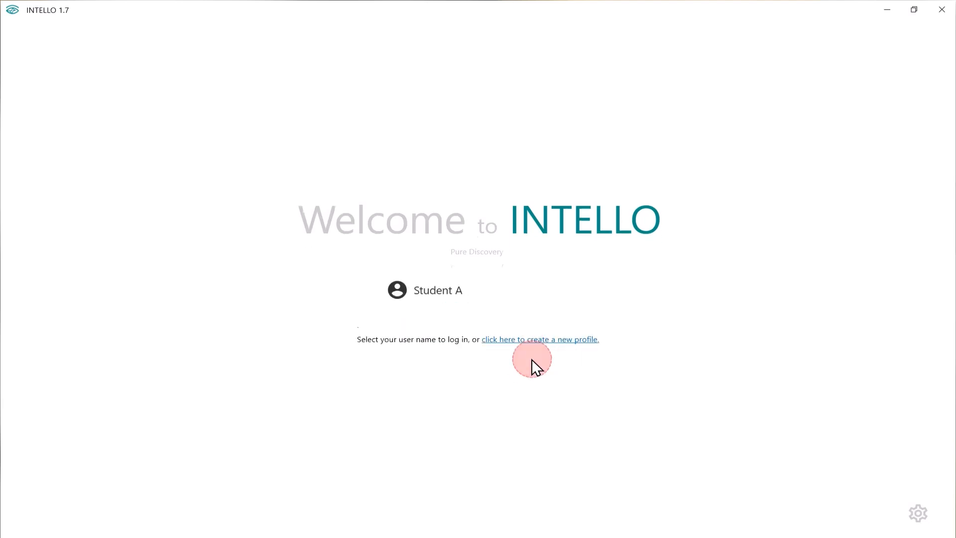
pyautogui.click(441, 293)
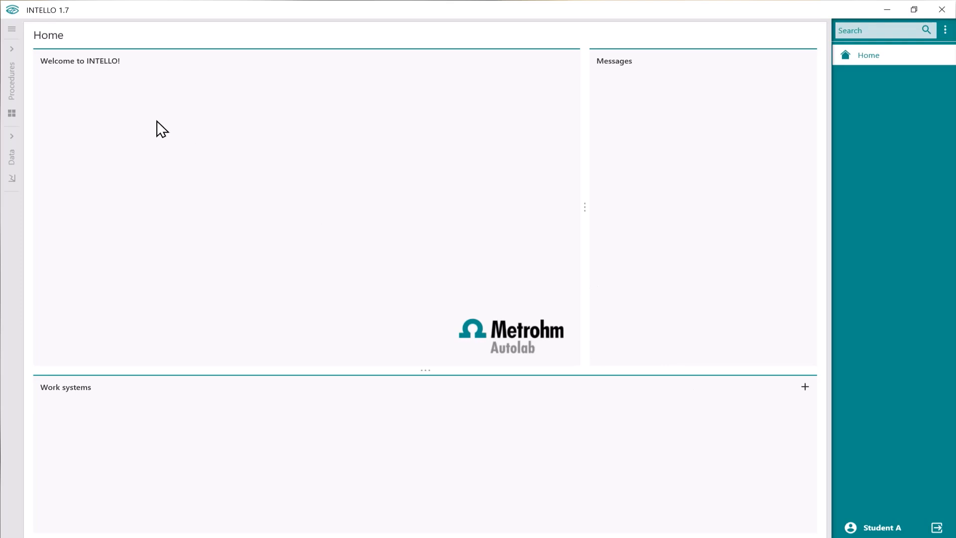
# - Look over the Procedure Explorer and the Data Explorer, and return to the Home page
pyautogui.click(9, 88)
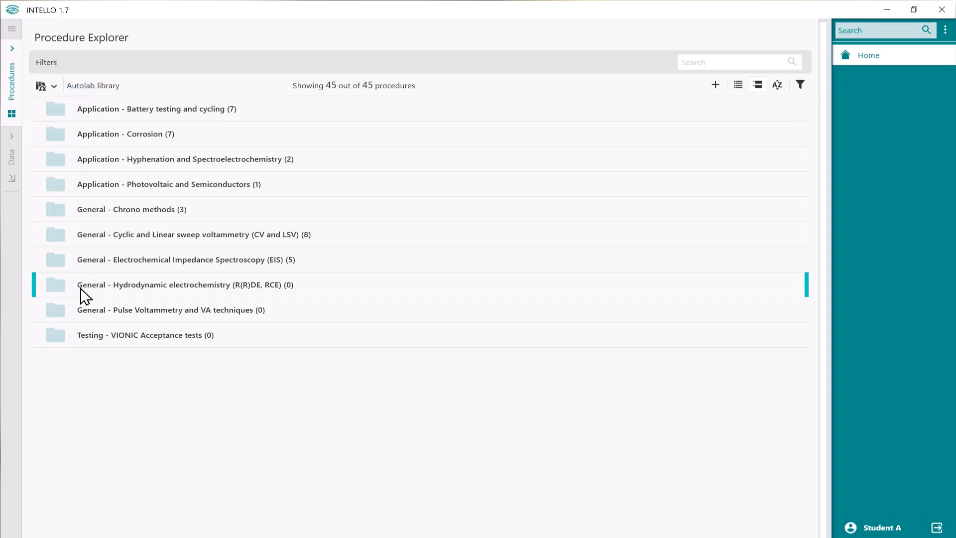
pyautogui.click(8, 175)
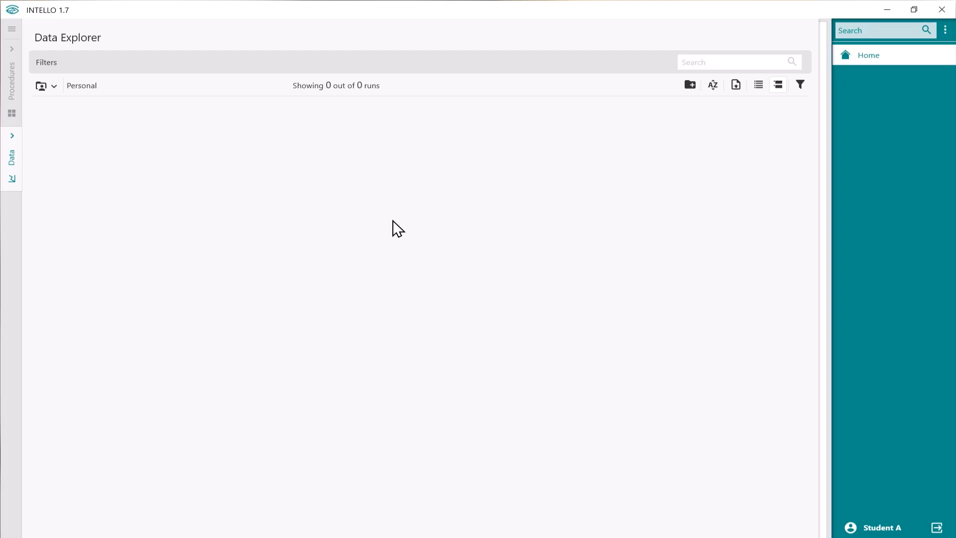
pyautogui.click(873, 47)
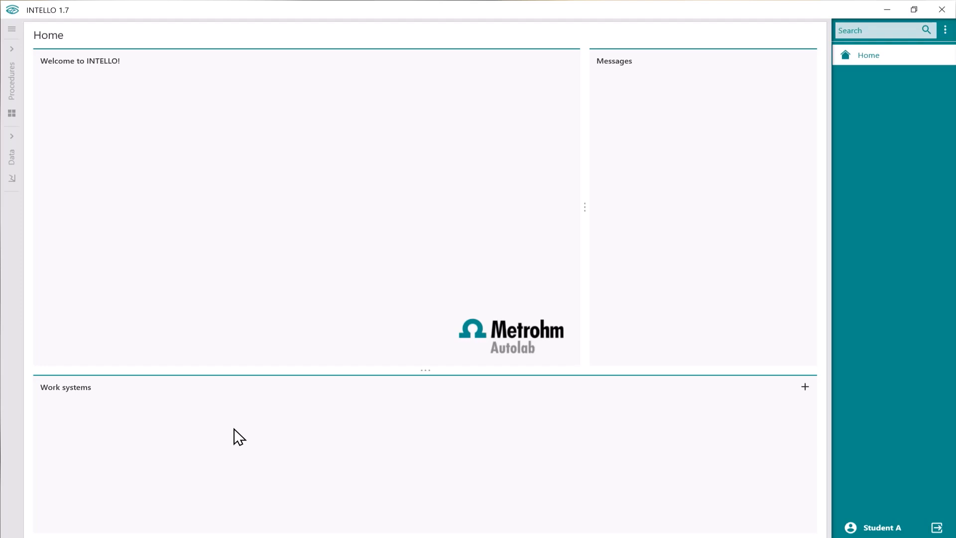
# - Add the available VIONIC office work system to the Home page and connect to it
pyautogui.click(804, 387)
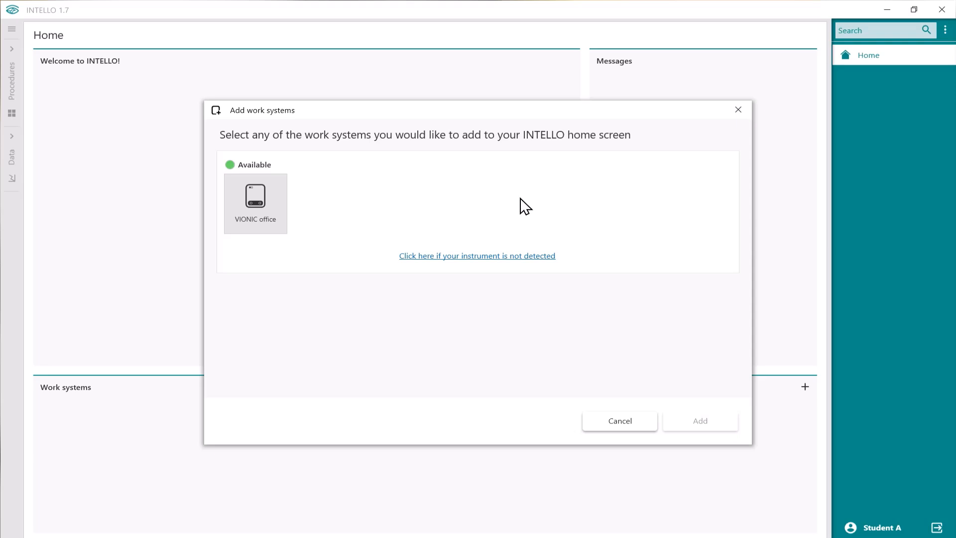
pyautogui.click(495, 257)
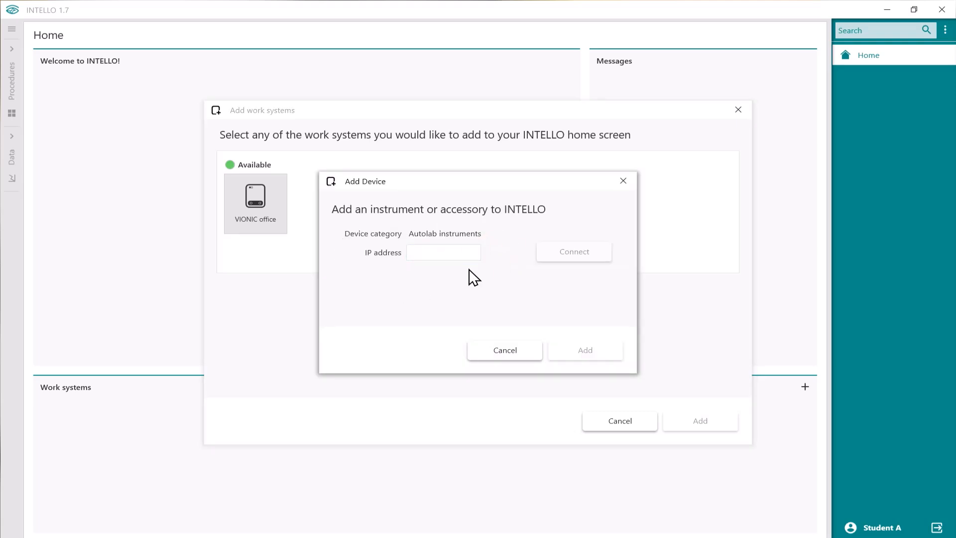
pyautogui.click(507, 350)
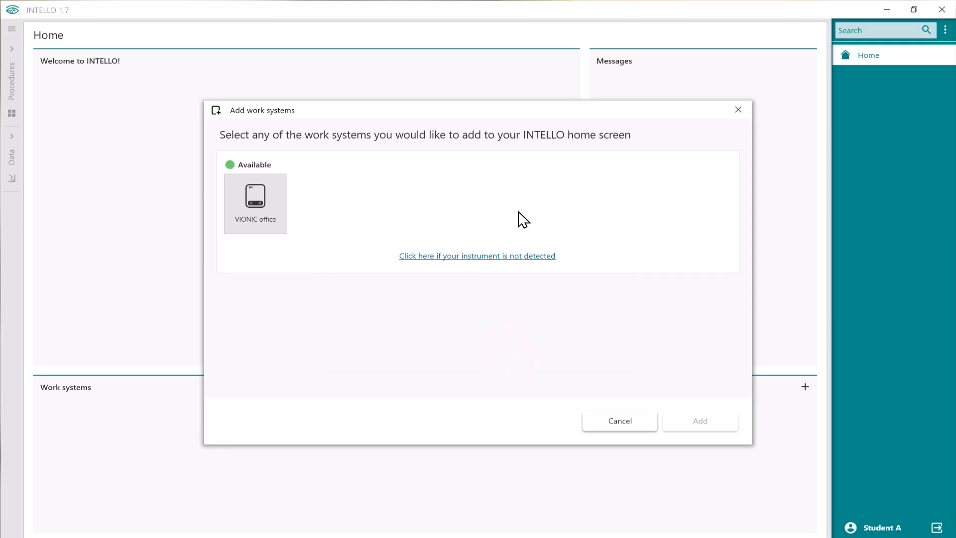
pyautogui.click(263, 203)
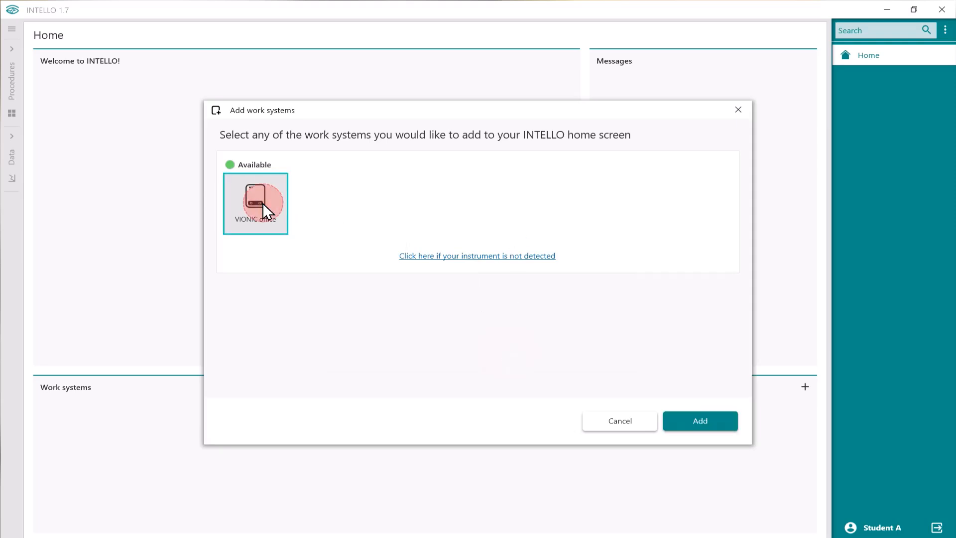
pyautogui.click(695, 421)
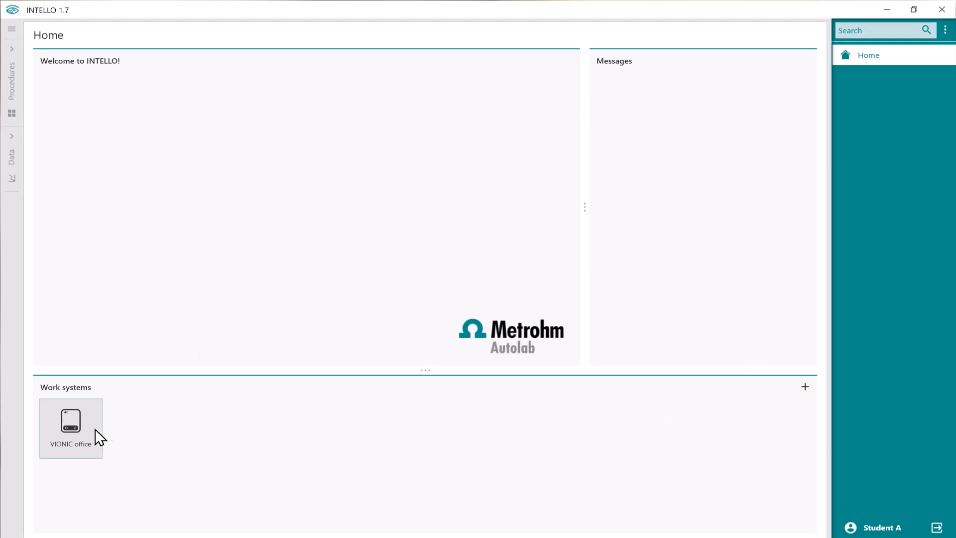
pyautogui.click(71, 415)
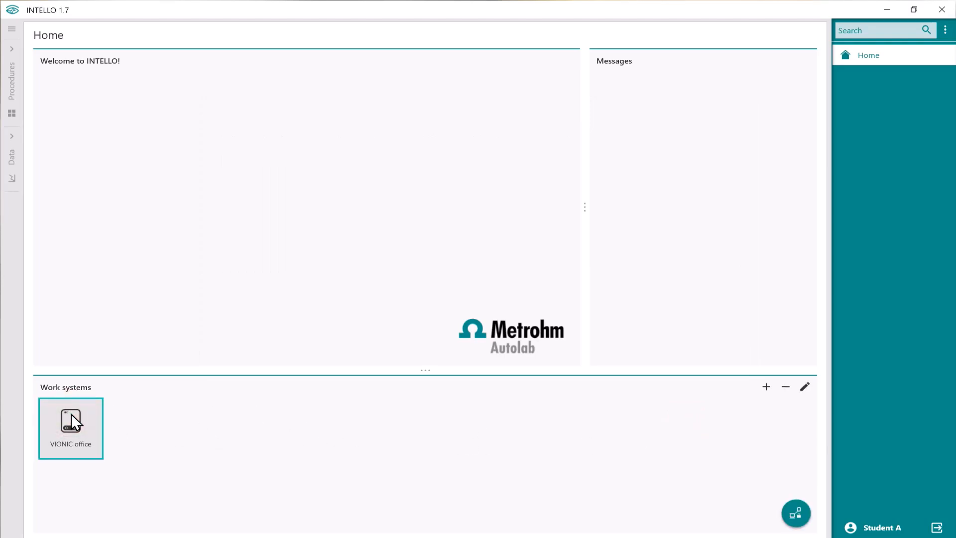
pyautogui.click(796, 518)
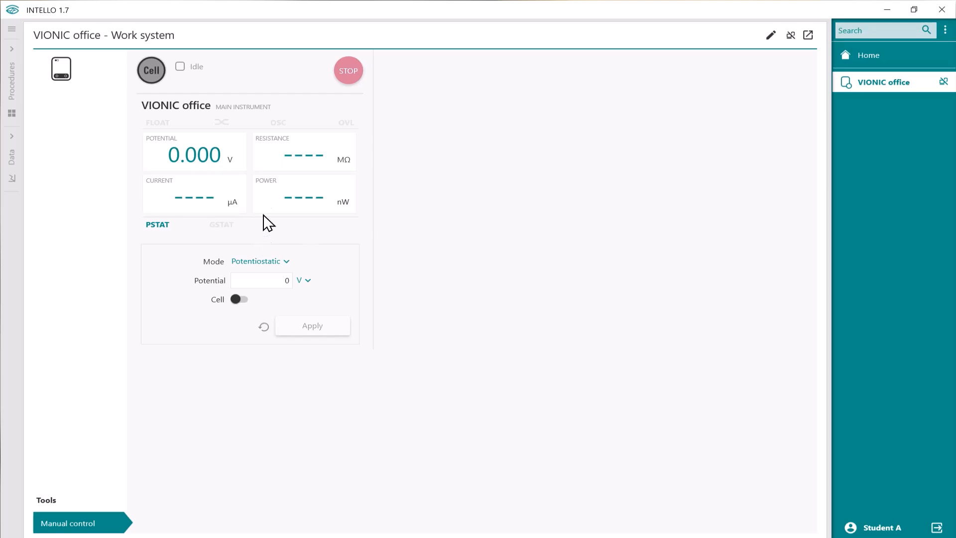
# - Apply a potential of 1 V in Potentiostatic mode with the cell switched on
pyautogui.click(264, 279)
pyautogui.write('1')
pyautogui.click(241, 300)
pyautogui.click(238, 298)
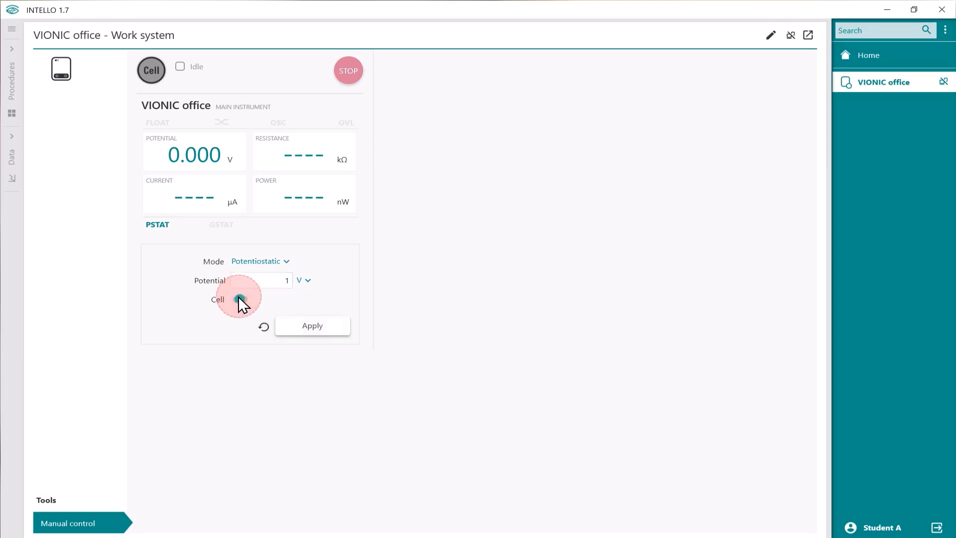
pyautogui.click(314, 327)
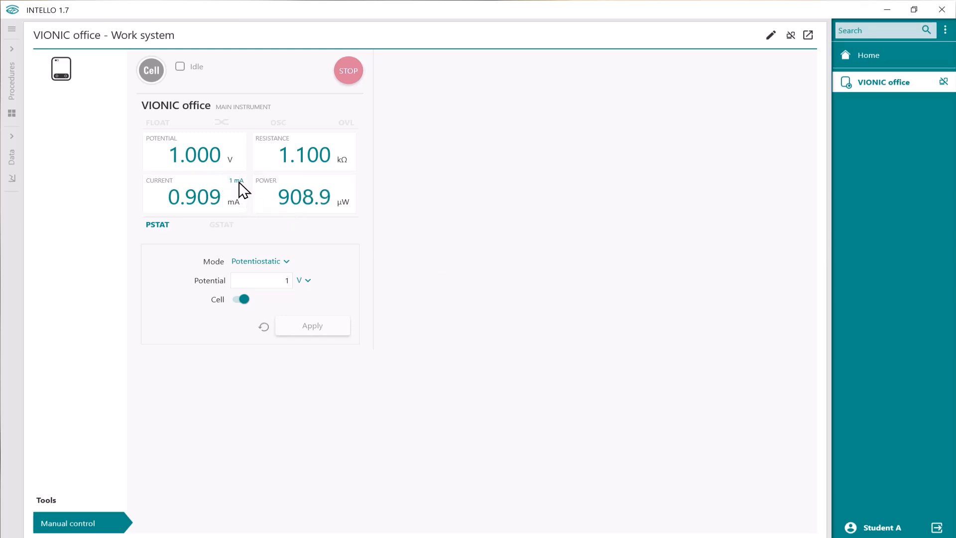
# - Raise the applied potential in the manual control to 3 V
pyautogui.click(275, 279)
pyautogui.write('3')
pyautogui.click(324, 322)
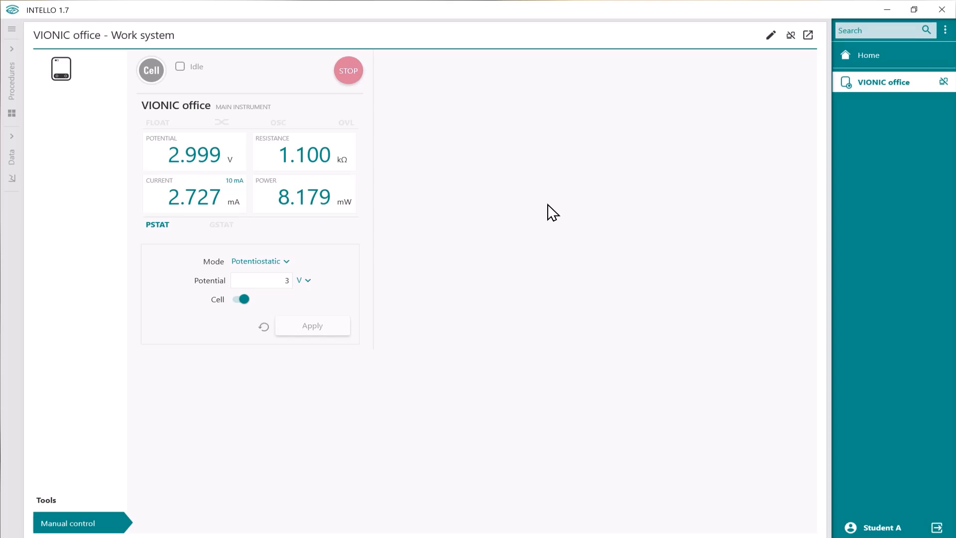
# - Apply a potential of 0 V and switch the cell off
pyautogui.click(277, 279)
pyautogui.doubleClick(277, 279)
pyautogui.write('0')
pyautogui.click(309, 326)
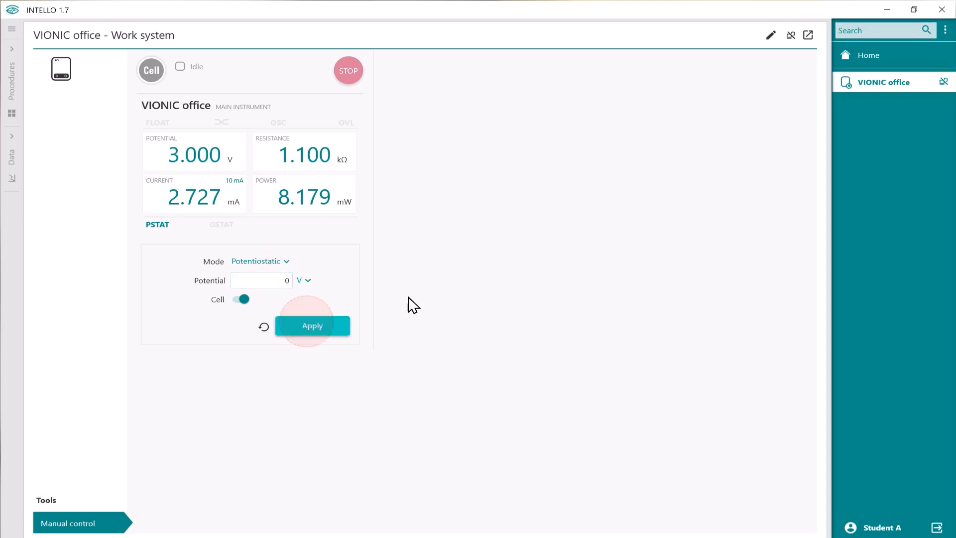
pyautogui.click(243, 300)
pyautogui.click(298, 331)
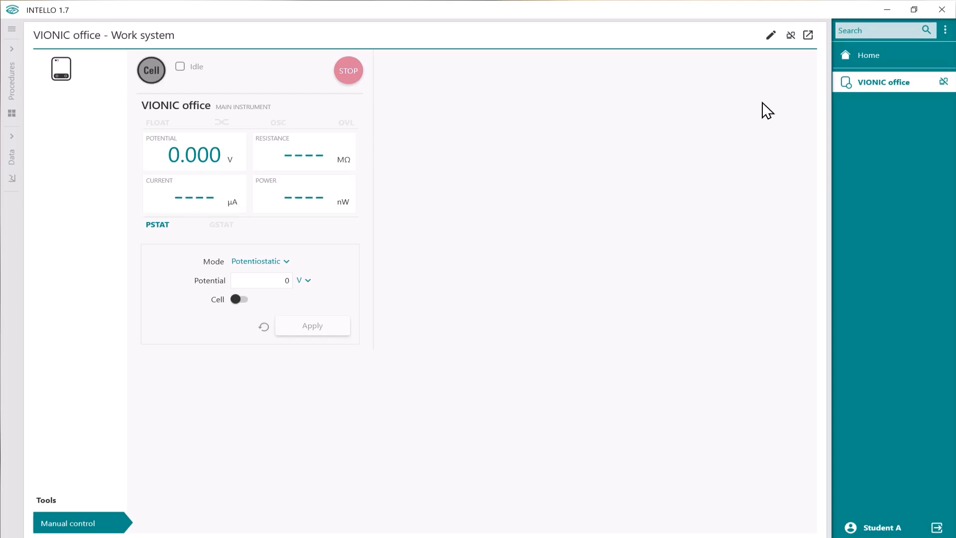
# - Review the floating mode options in the VIONIC office setup and toggle the dynamic interface lights option
pyautogui.click(771, 38)
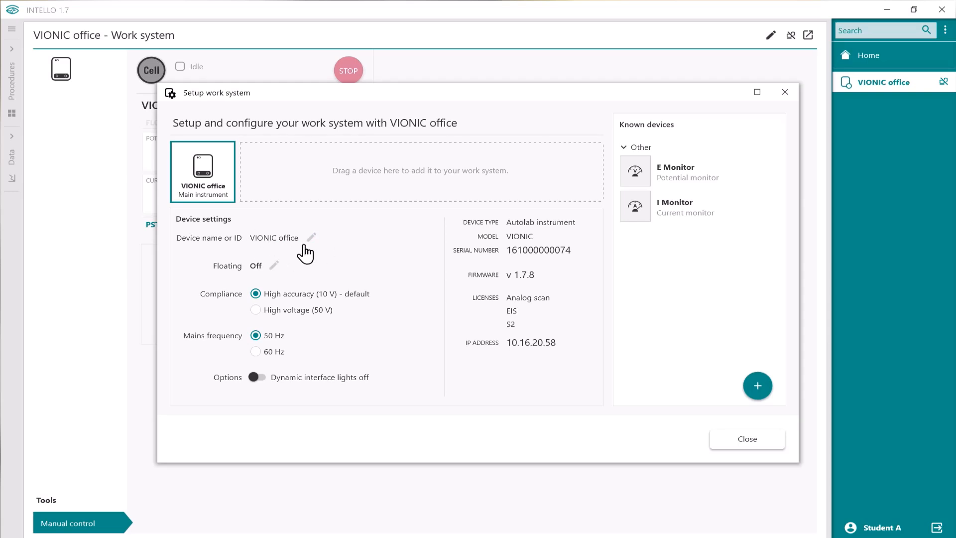
pyautogui.click(274, 267)
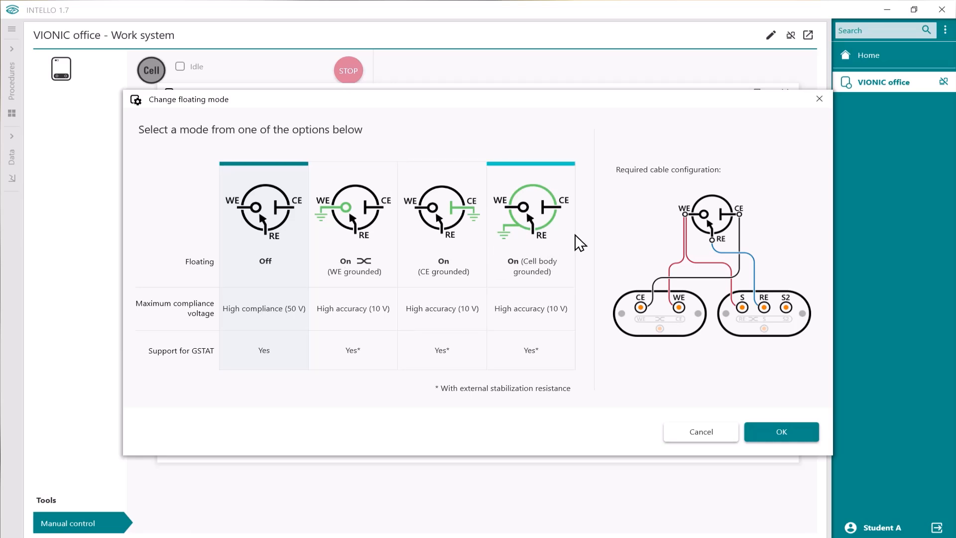
pyautogui.click(817, 100)
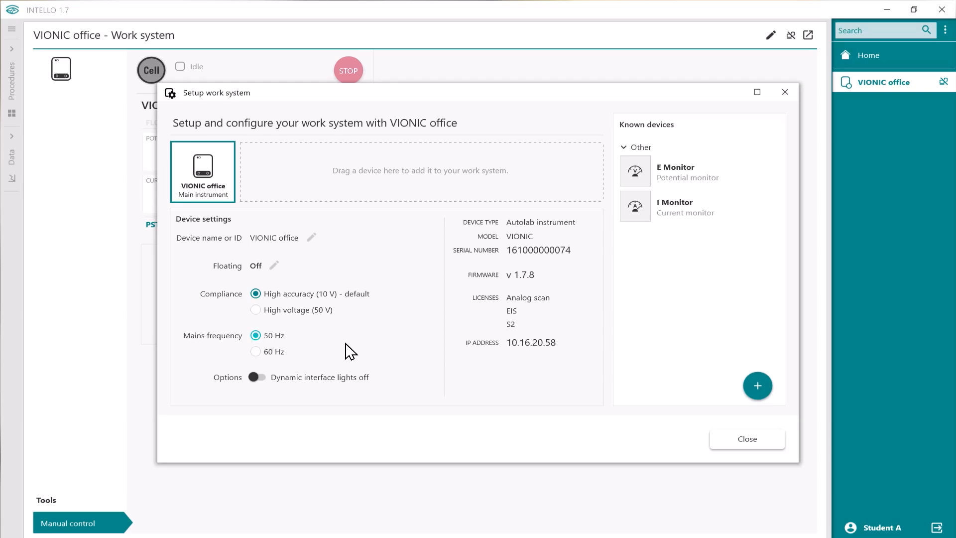
pyautogui.click(260, 380)
pyautogui.click(791, 93)
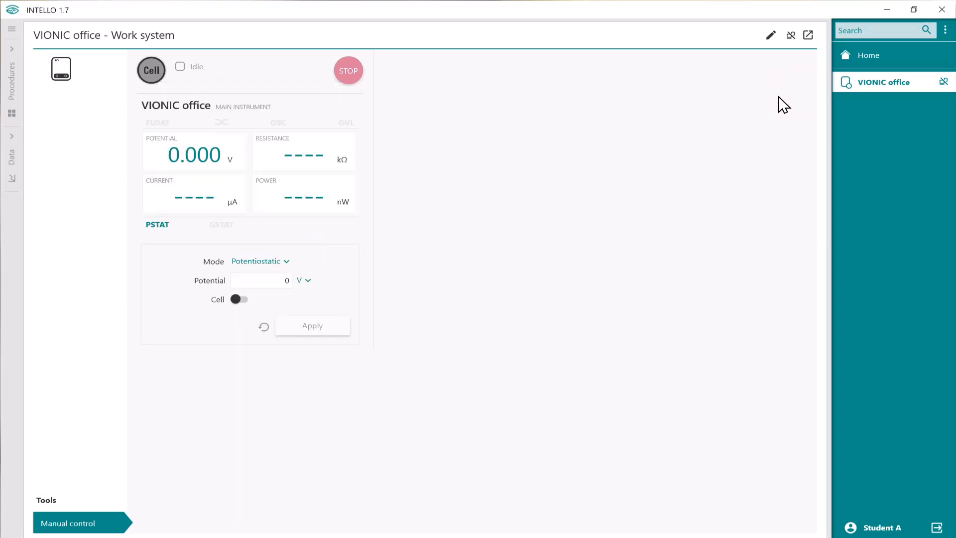
# - Show the VIONIC office readings in a separate floating window and move it clear of the Home page content
pyautogui.click(807, 35)
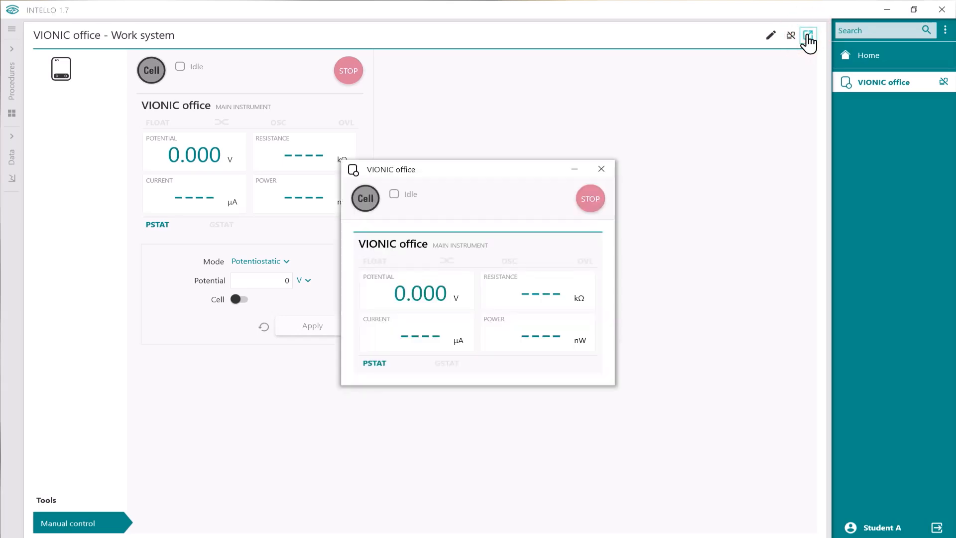
pyautogui.moveTo(494, 163); pyautogui.dragTo(757, 232)
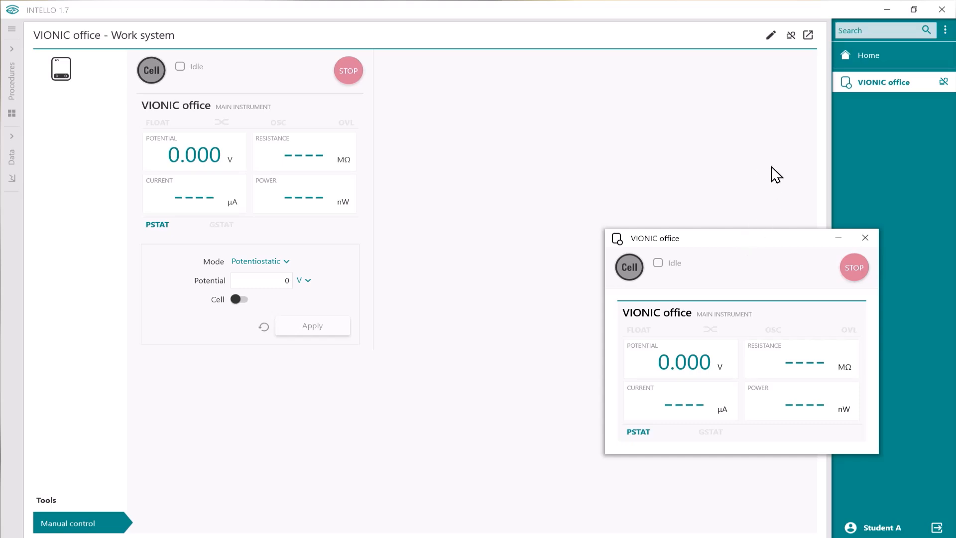
pyautogui.click(857, 62)
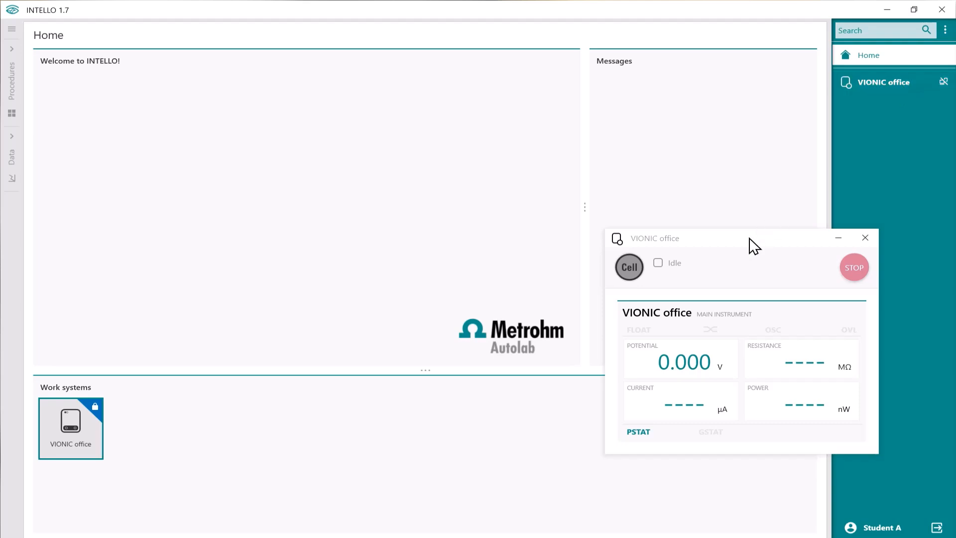
pyautogui.moveTo(751, 242); pyautogui.dragTo(821, 305)
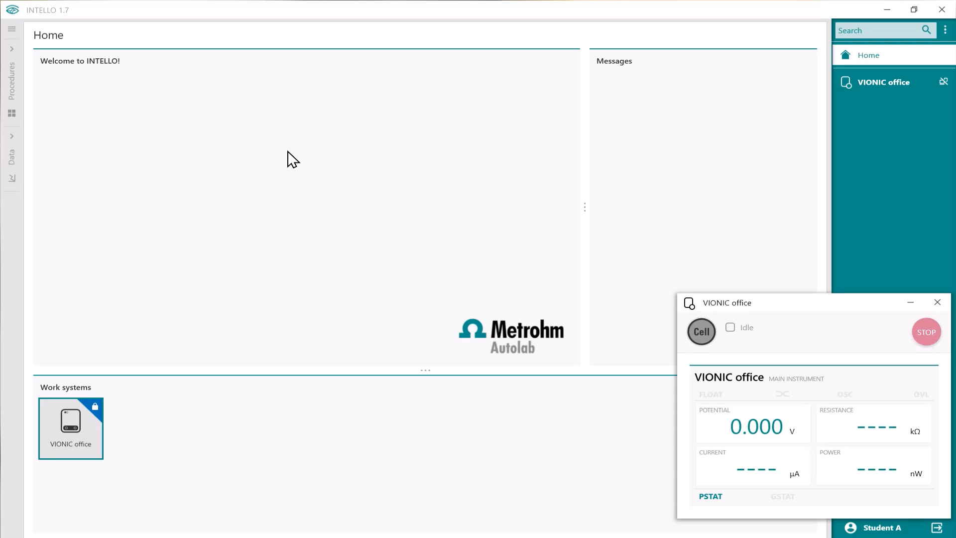
# - Show the Application - Battery testing and cycling procedures as a compact list and select CC-CV Charge-Discharge
pyautogui.click(14, 90)
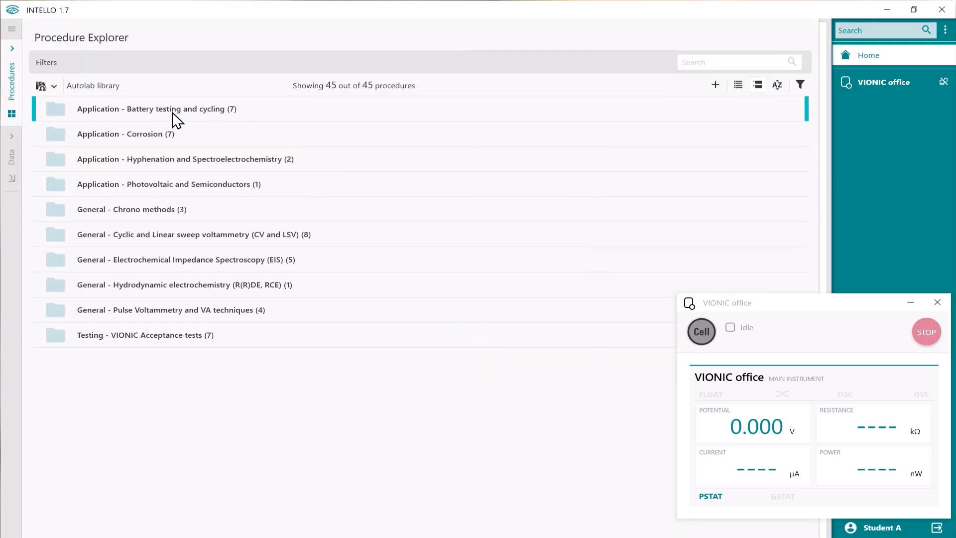
pyautogui.click(64, 110)
pyautogui.doubleClick(58, 111)
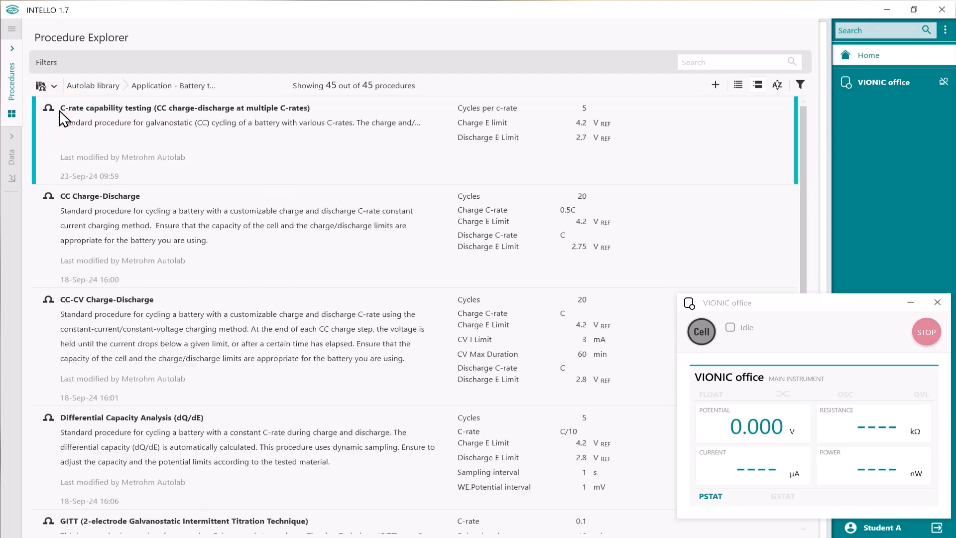
pyautogui.click(738, 84)
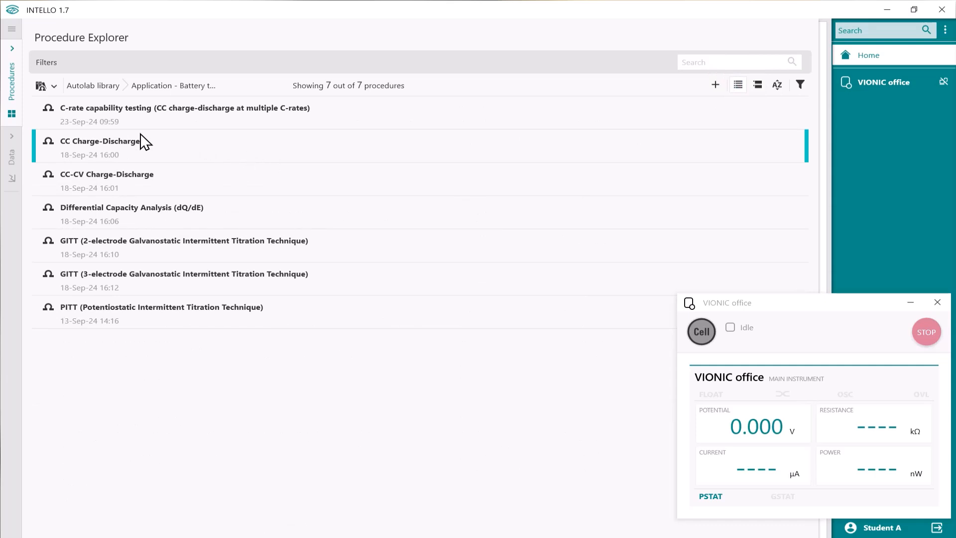
pyautogui.click(66, 178)
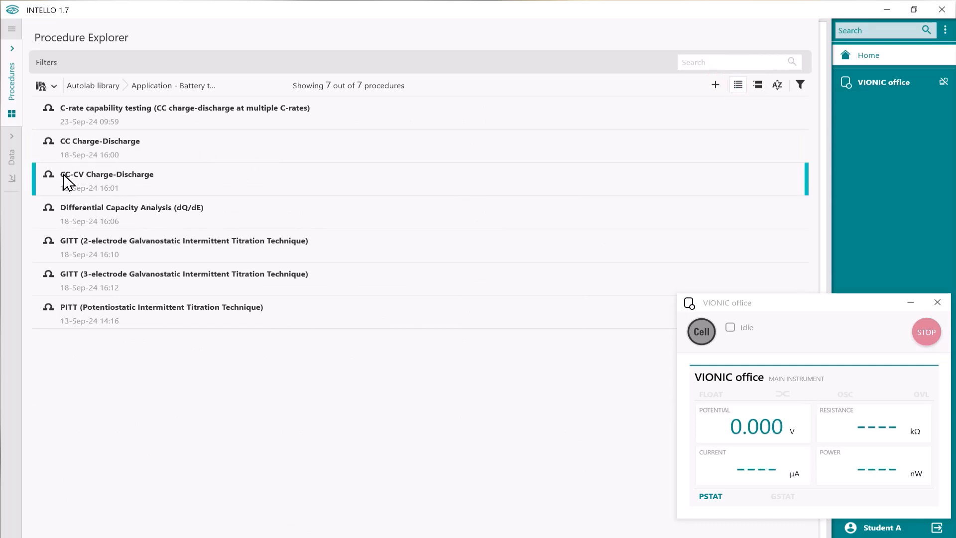
pyautogui.click(161, 179)
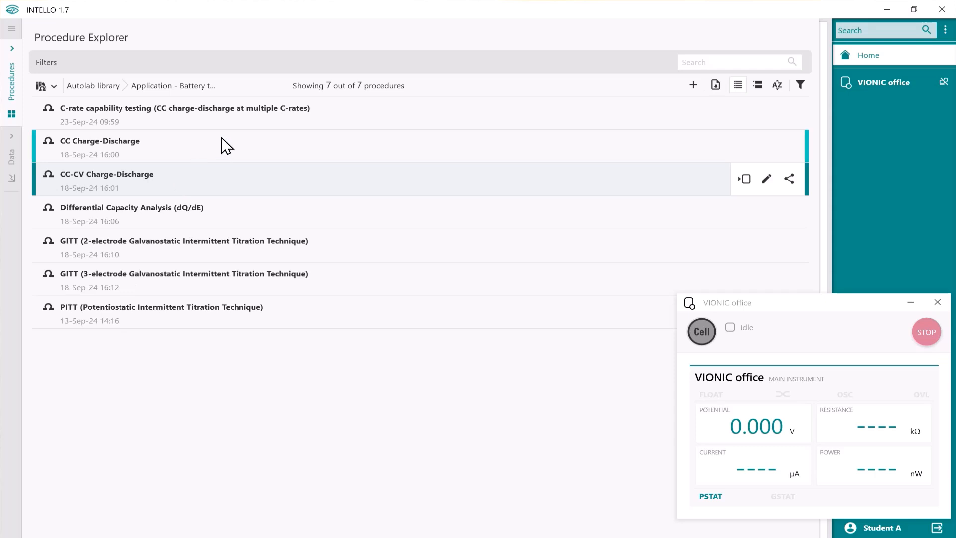
# - Look through the Application - Corrosion procedures in the Autolab library and open the General - Chrono methods folder
pyautogui.click(95, 90)
pyautogui.click(107, 132)
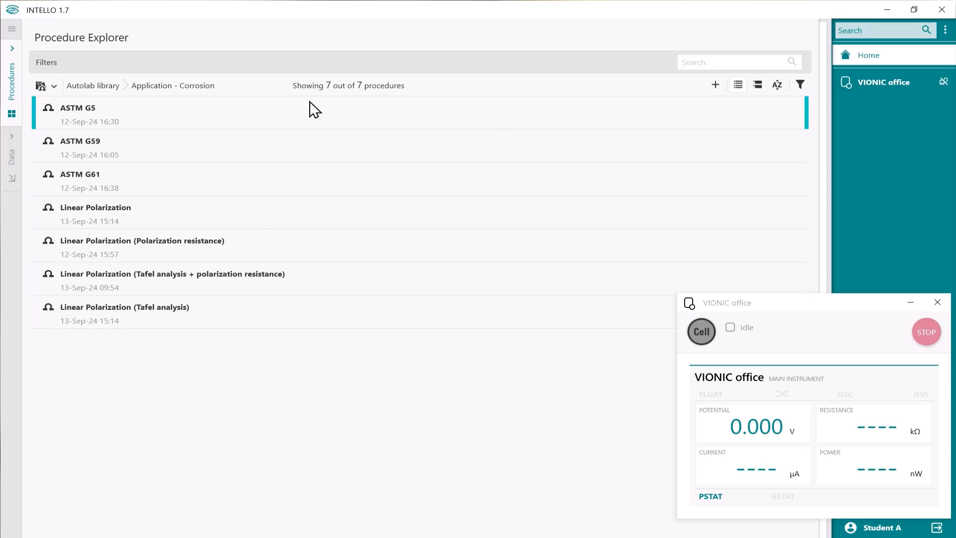
pyautogui.click(88, 87)
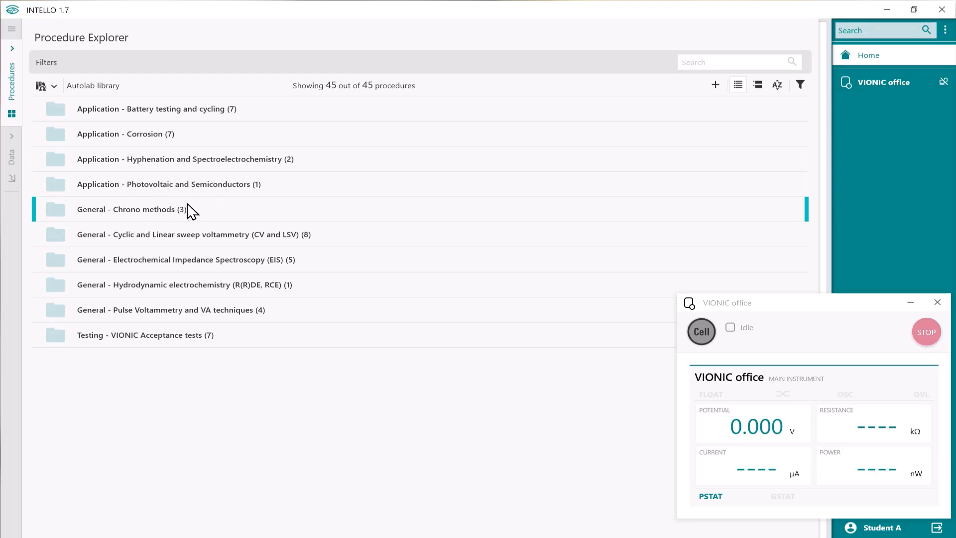
pyautogui.click(92, 215)
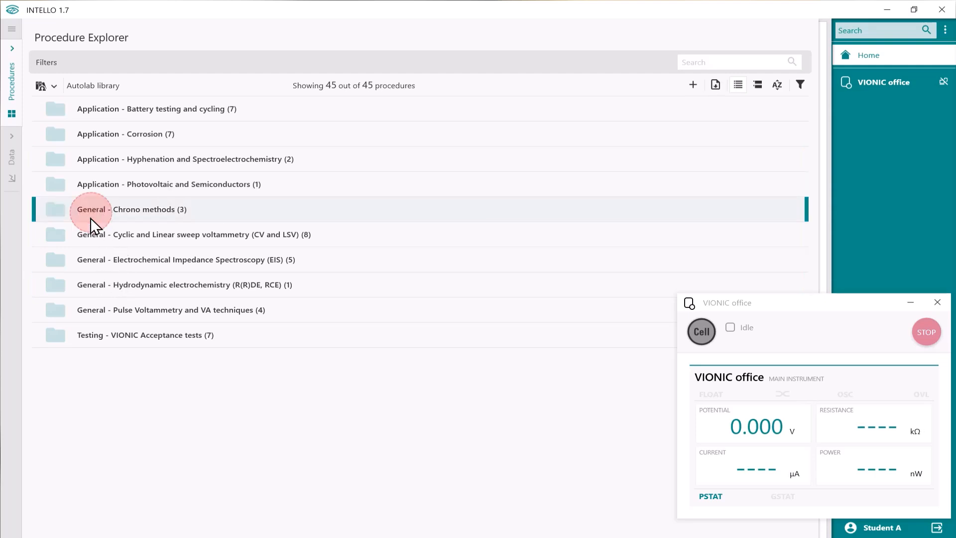
pyautogui.doubleClick(94, 212)
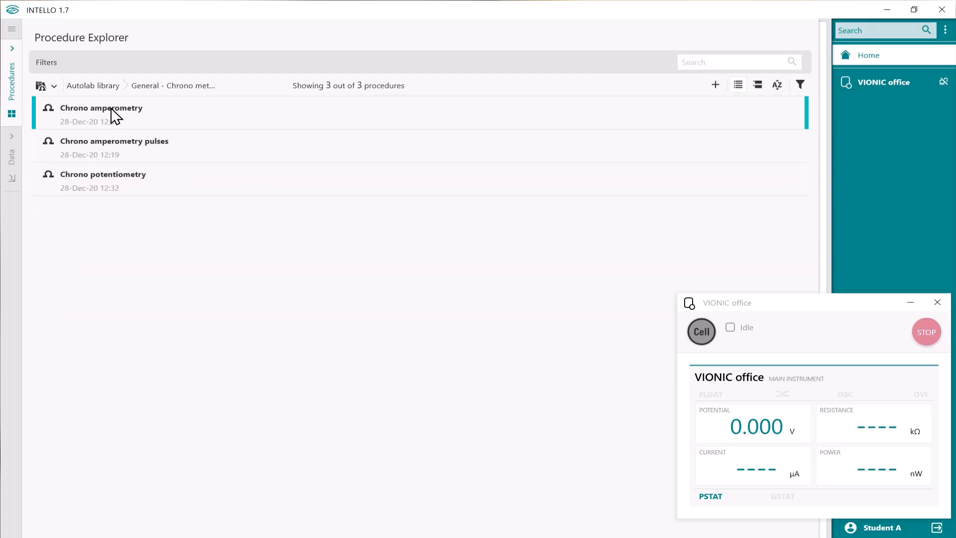
# - Look through the Autolab library's Cyclic and Linear sweep voltammetry, Electrochemical Impedance Spectroscopy, and VIONIC Acceptance tests folders, returning to the library overview
pyautogui.click(101, 88)
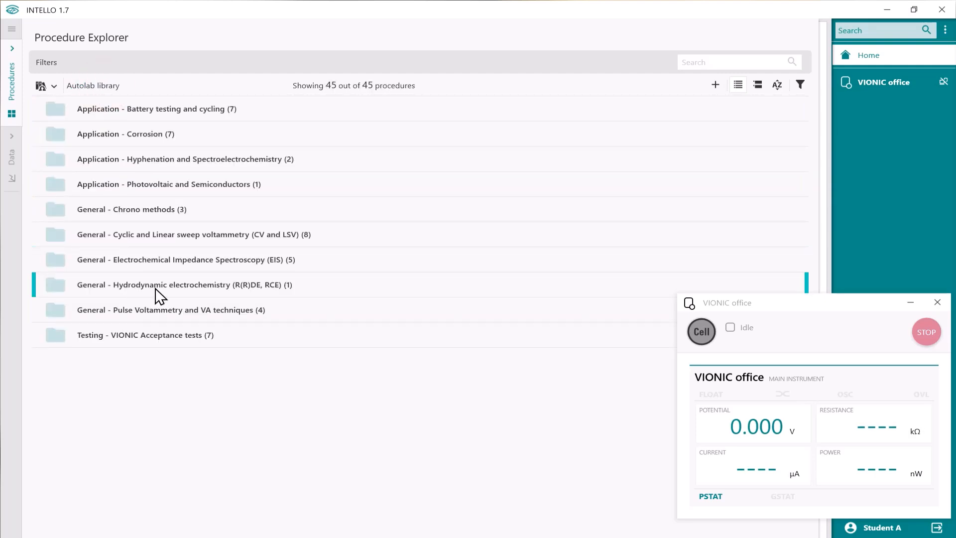
pyautogui.click(154, 238)
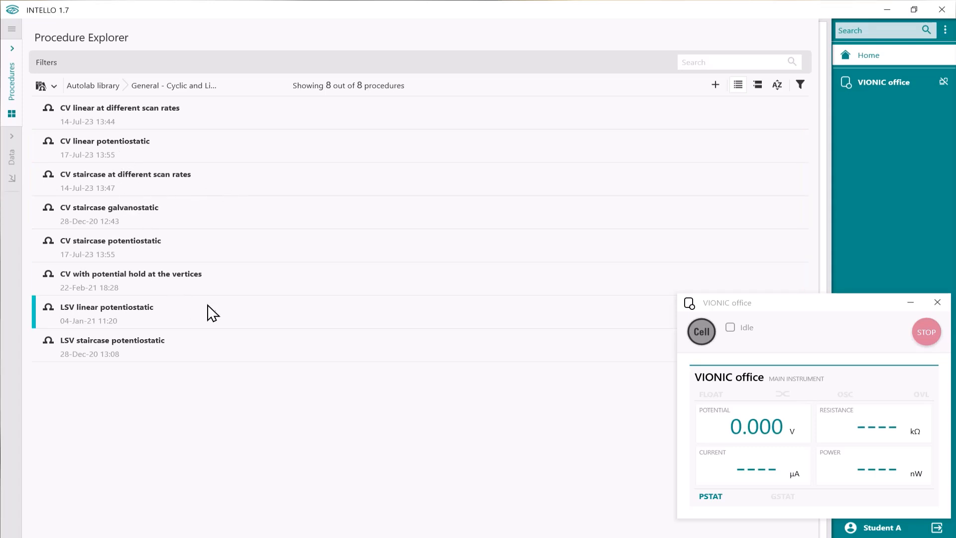
pyautogui.click(107, 96)
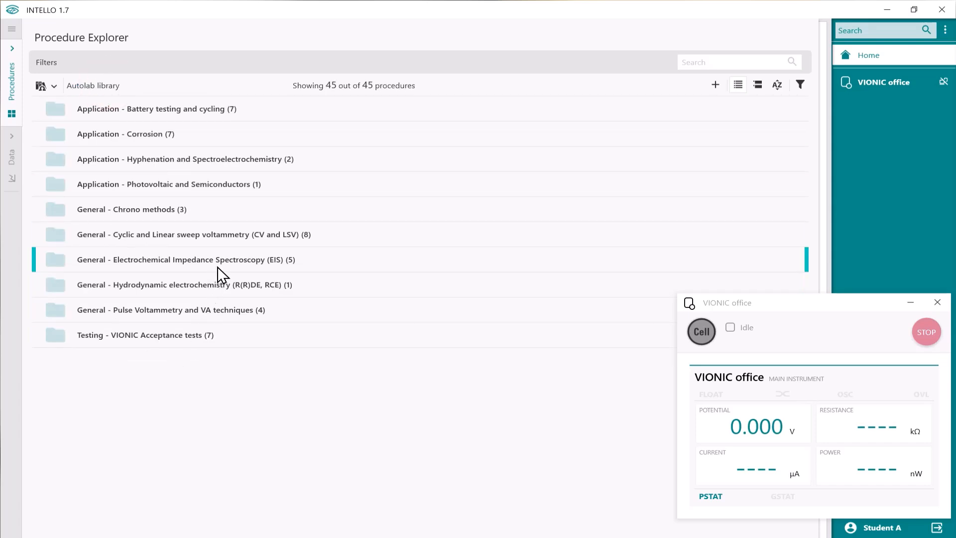
pyautogui.click(218, 269)
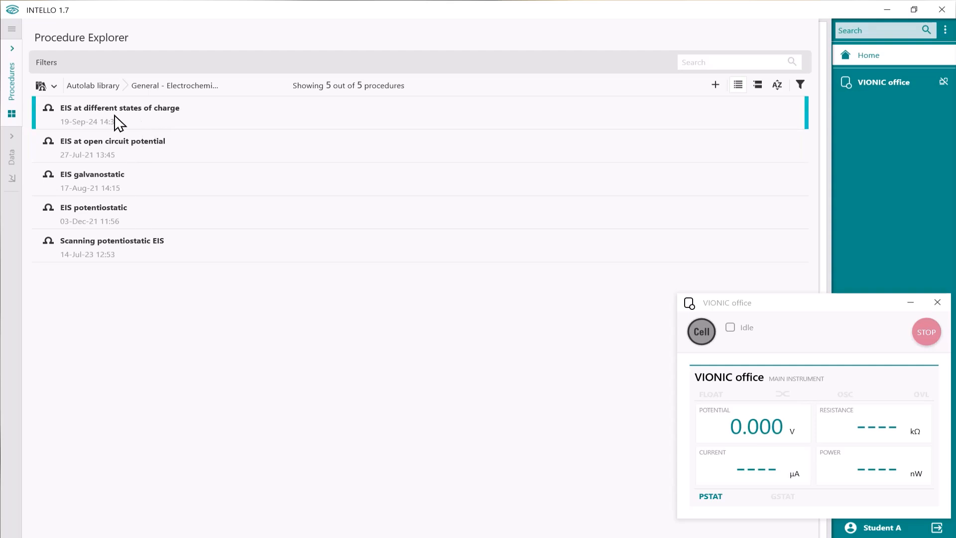
pyautogui.click(92, 86)
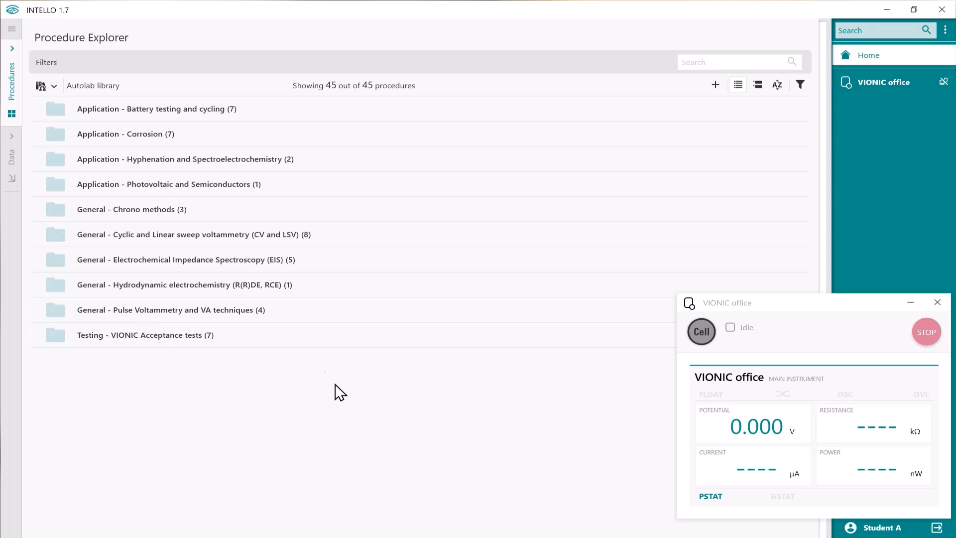
pyautogui.click(54, 336)
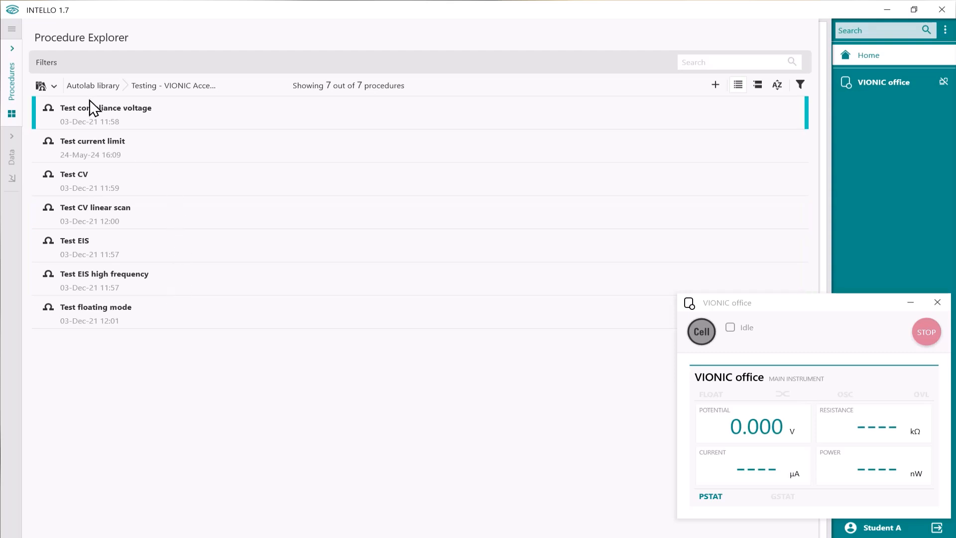
pyautogui.click(93, 87)
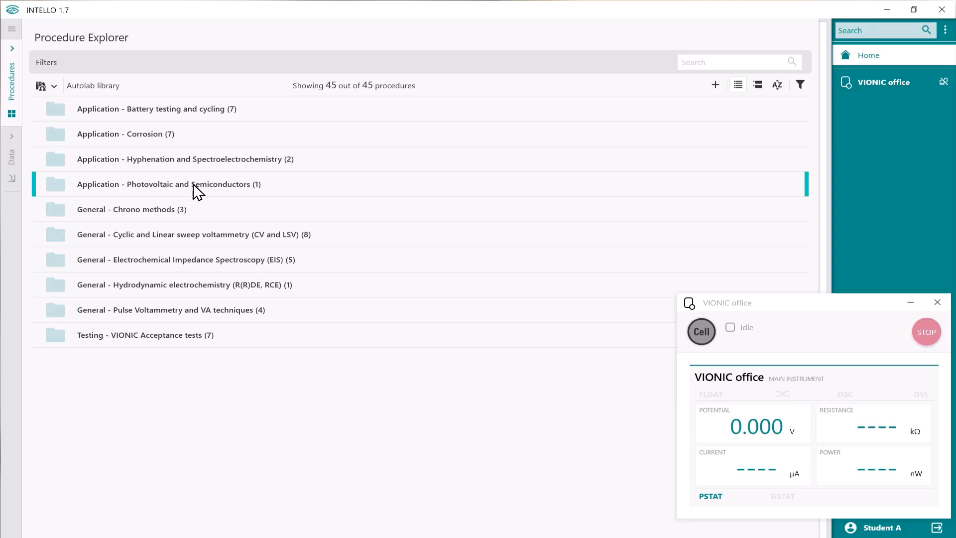
# - Look through the Personal library, the Shared library and My recent procedures in the Procedure Explorer
pyautogui.click(55, 87)
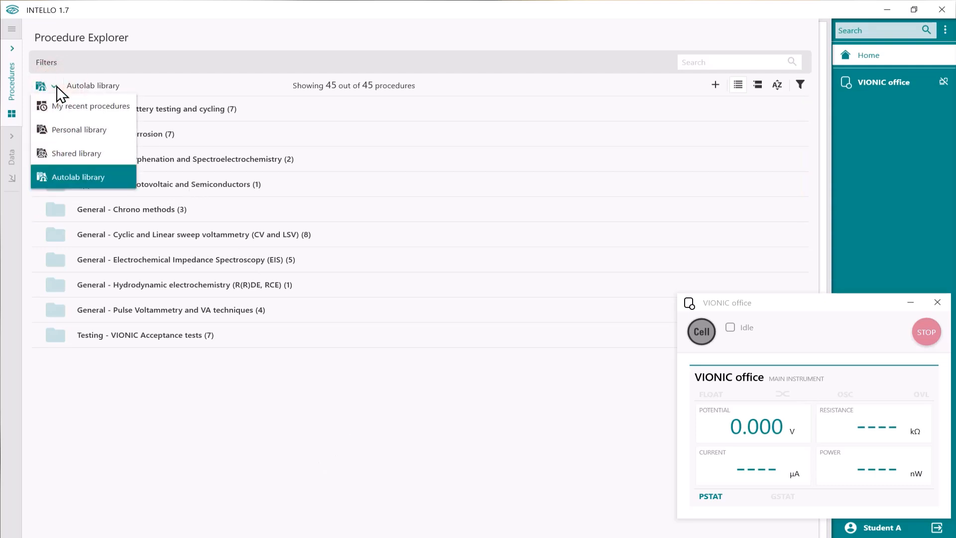
pyautogui.click(60, 131)
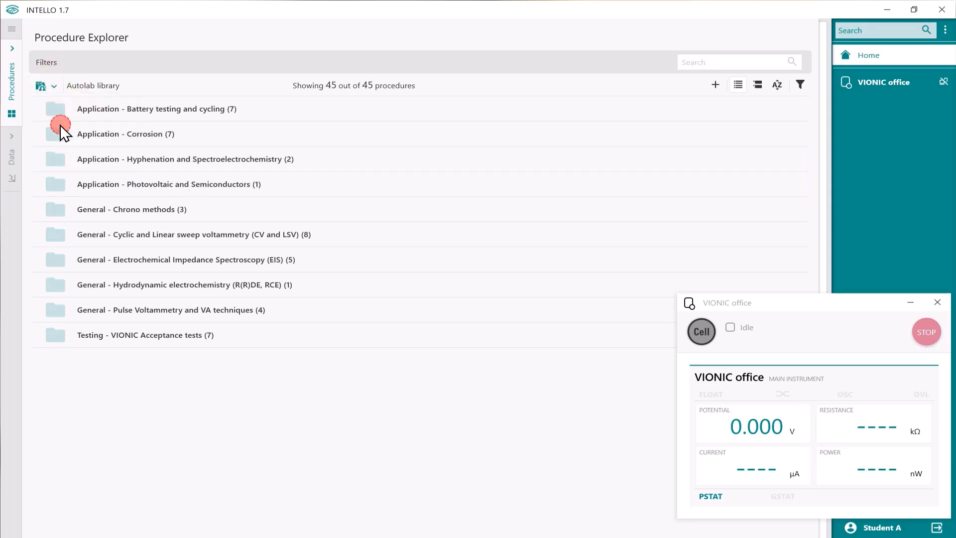
pyautogui.click(51, 87)
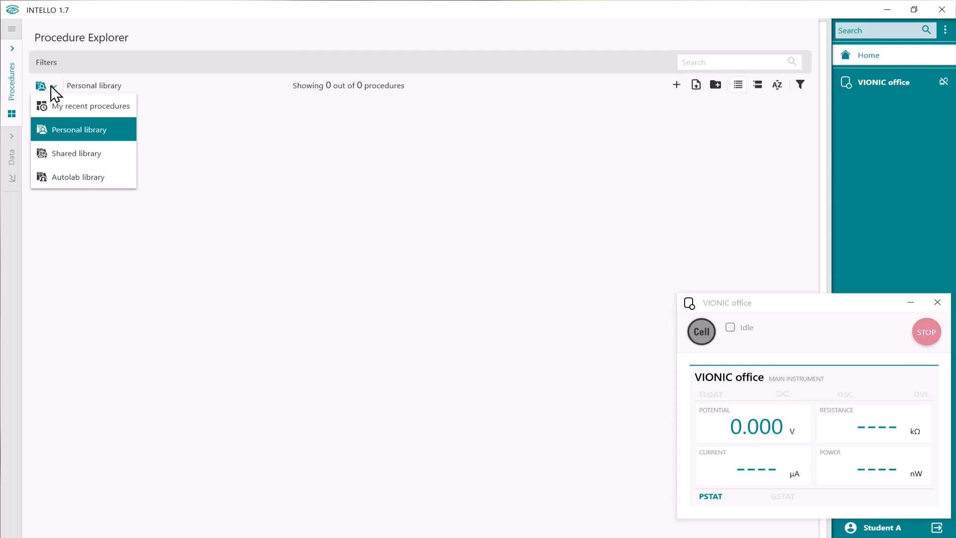
pyautogui.click(89, 153)
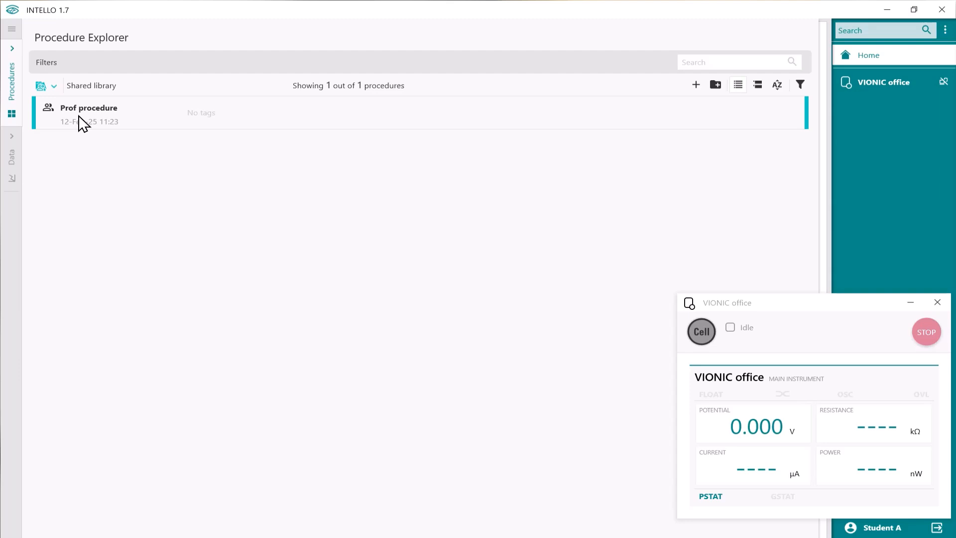
pyautogui.click(55, 87)
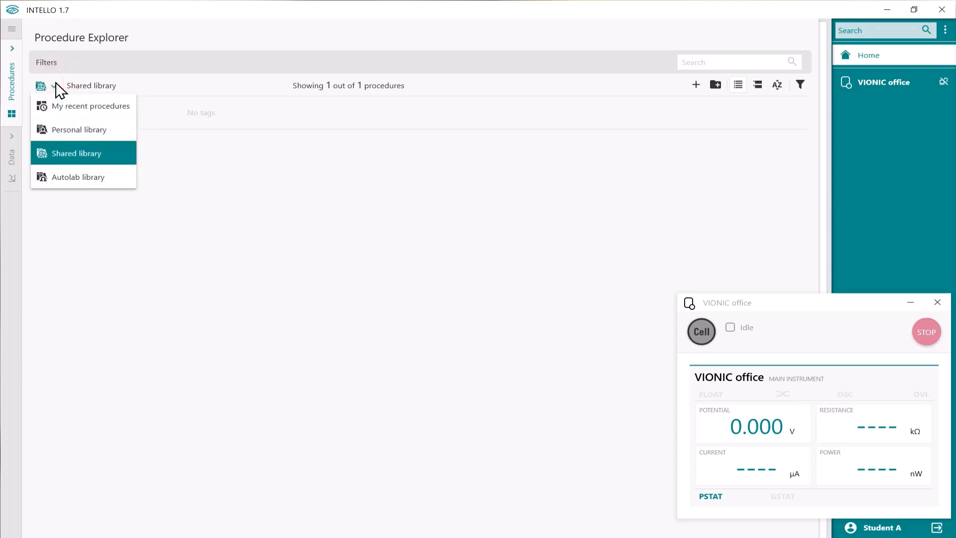
pyautogui.click(69, 109)
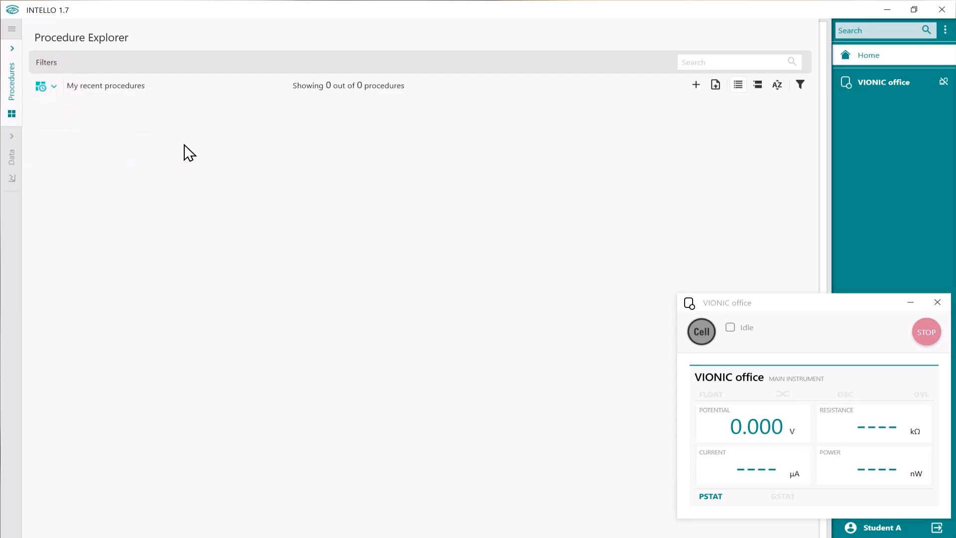
# - Open the CV staircase potentiostatic procedure from the Autolab library's General - Cyclic and Linear sweep voltammetry folder
pyautogui.click(16, 96)
pyautogui.click(11, 88)
pyautogui.click(63, 177)
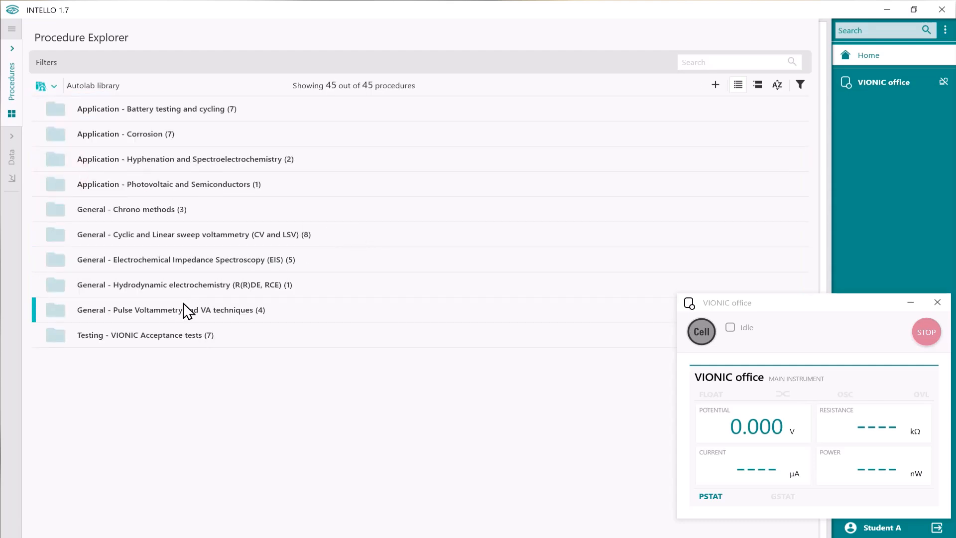
pyautogui.click(179, 240)
pyautogui.doubleClick(179, 239)
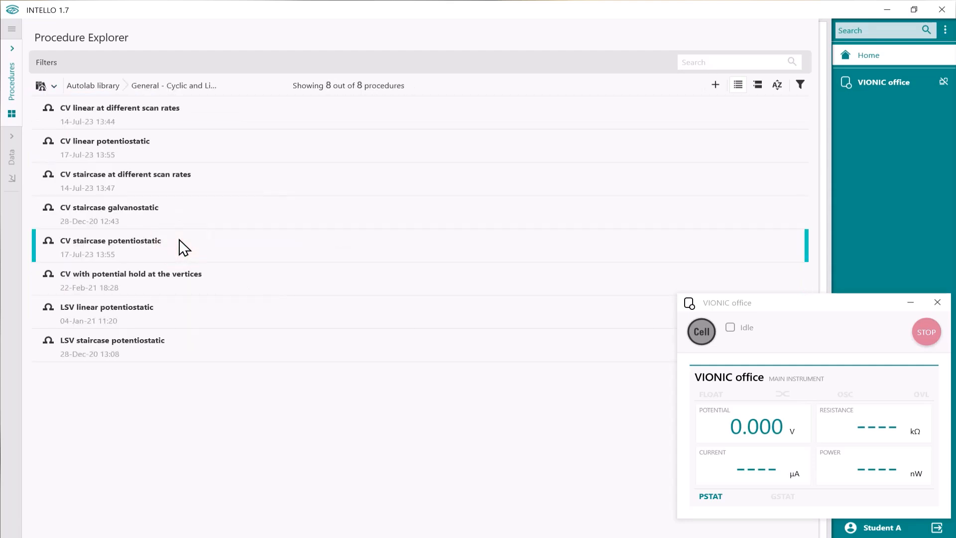
pyautogui.doubleClick(139, 246)
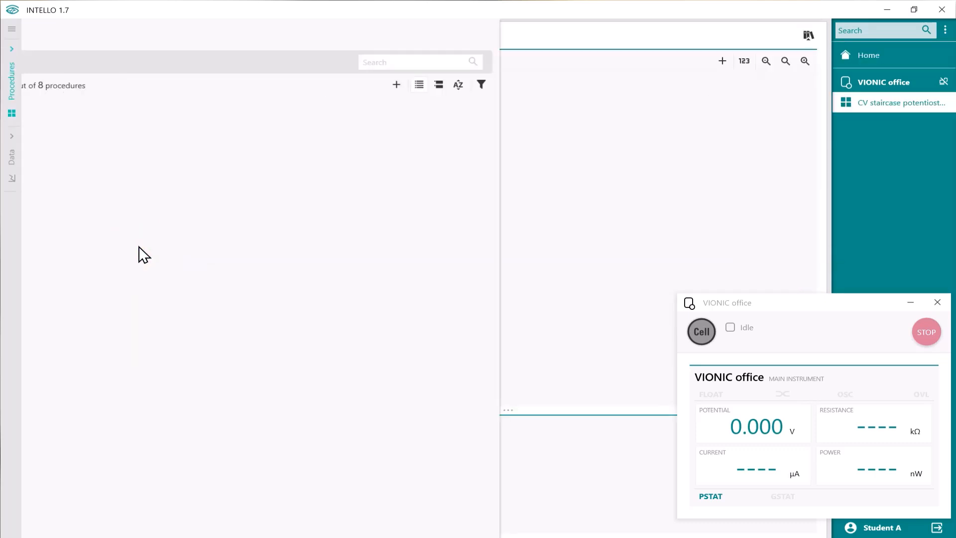
# - Shift the floating VIONIC office window slightly and enlarge the procedure's Plots and Run control areas
pyautogui.moveTo(824, 305); pyautogui.dragTo(820, 296)
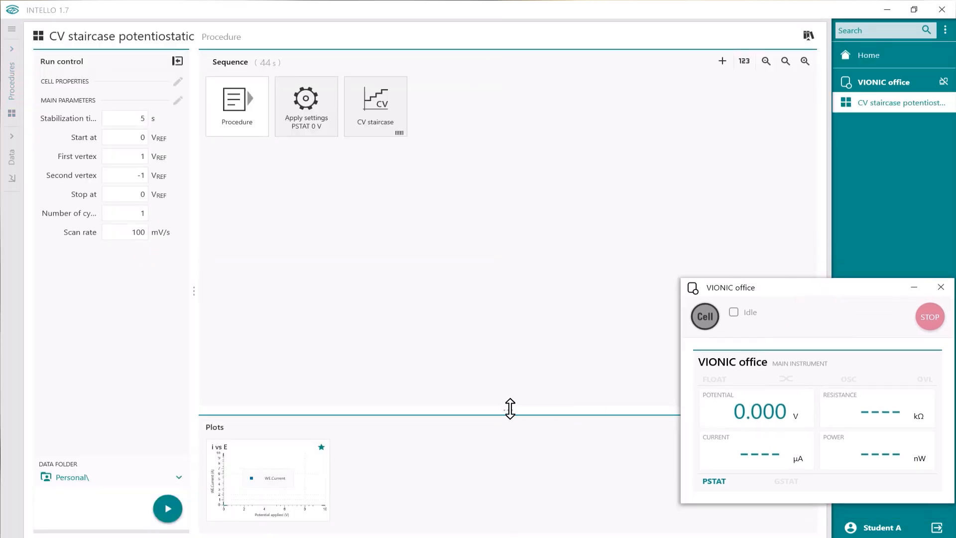
pyautogui.moveTo(512, 410); pyautogui.dragTo(513, 358)
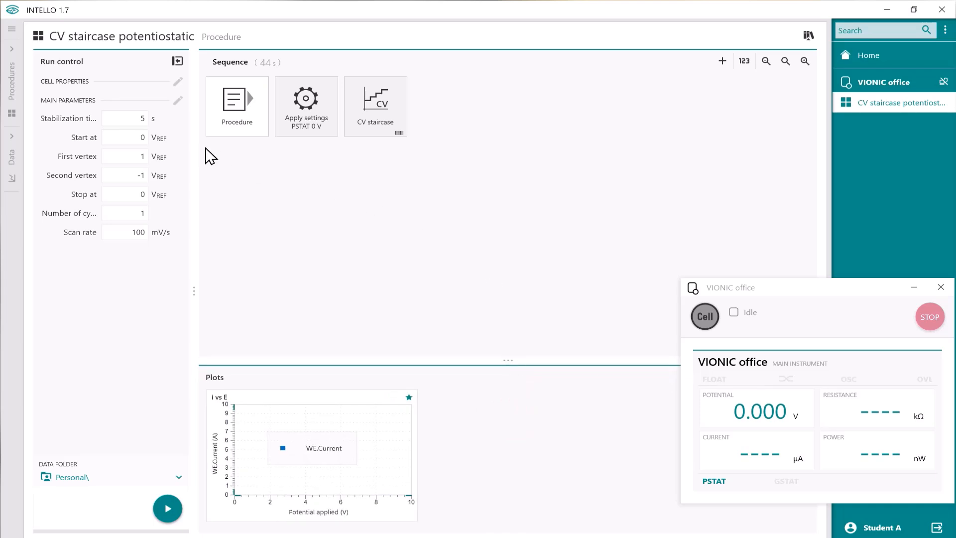
pyautogui.moveTo(190, 286); pyautogui.dragTo(224, 291)
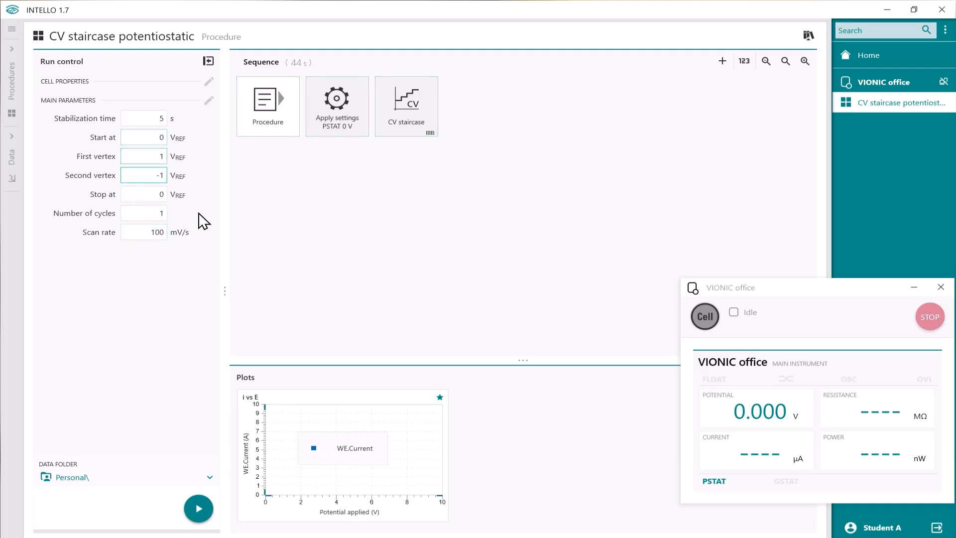
# - Set the procedure's stabilization time to 1 s and its scan rate to 300 mV/s
pyautogui.write('1')
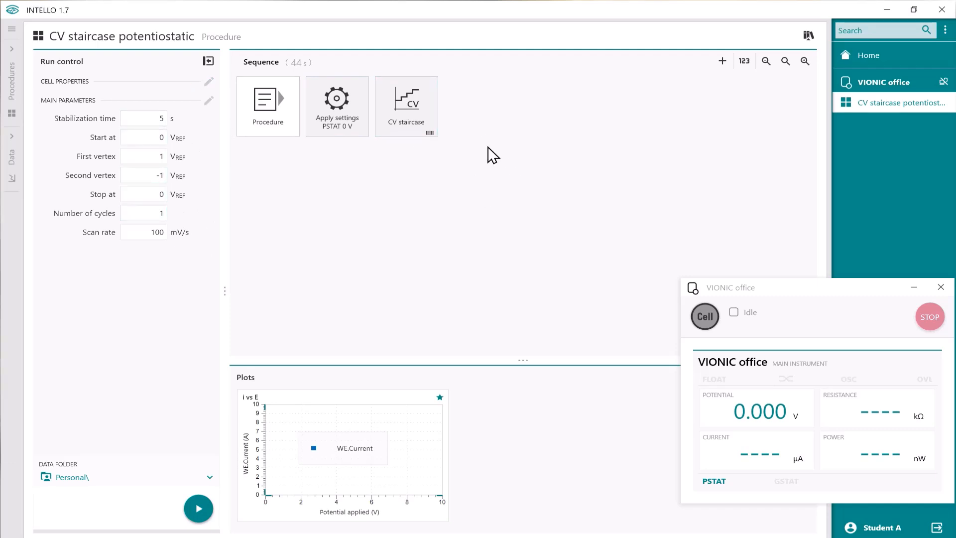
pyautogui.moveTo(418, 117)
pyautogui.click(156, 118)
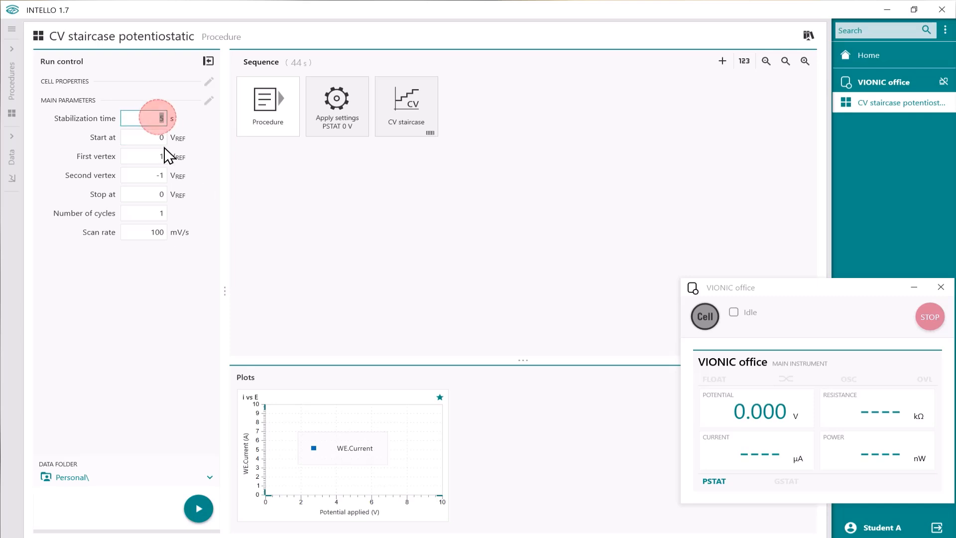
pyautogui.click(155, 232)
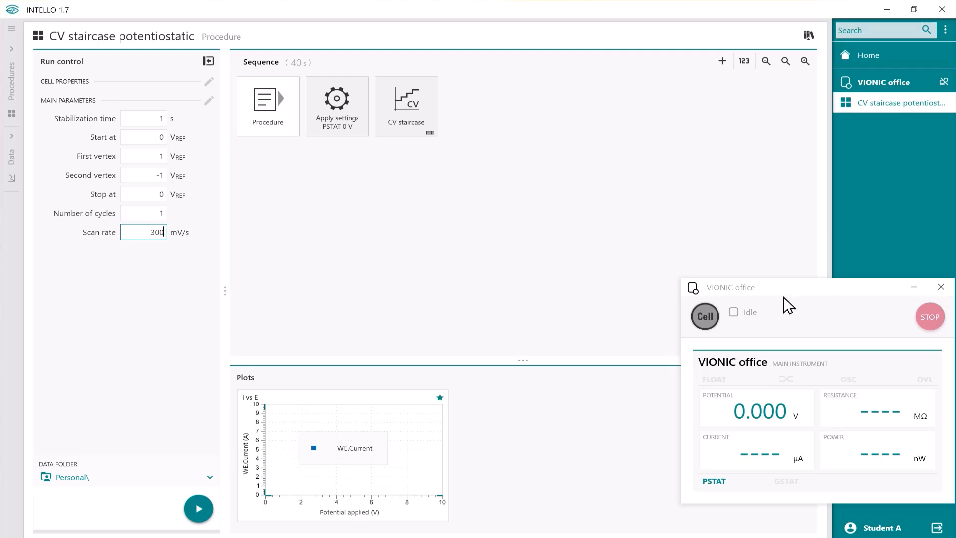
# - Move the VIONIC office readings off the instrument list, run the CV staircase procedure and look through its measured data table
pyautogui.moveTo(802, 292); pyautogui.dragTo(731, 253)
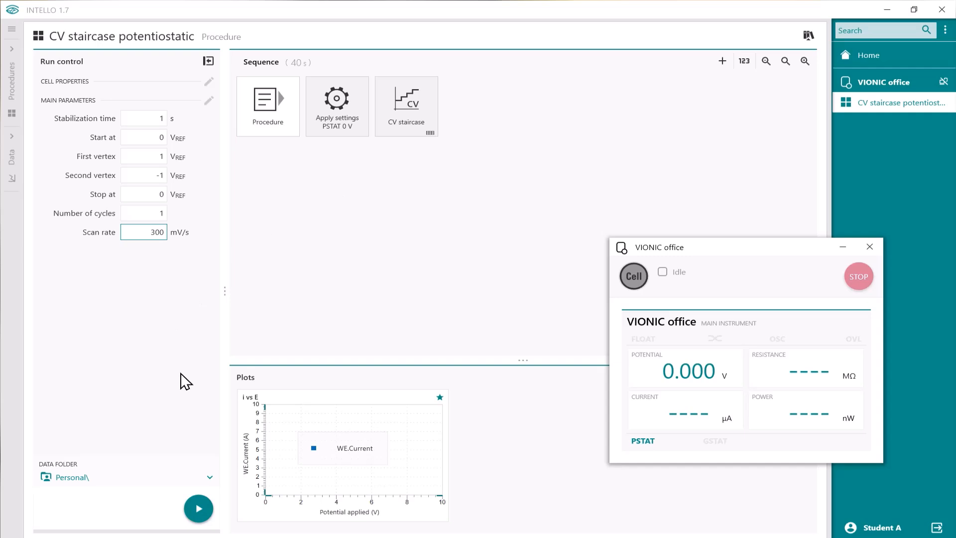
pyautogui.click(198, 509)
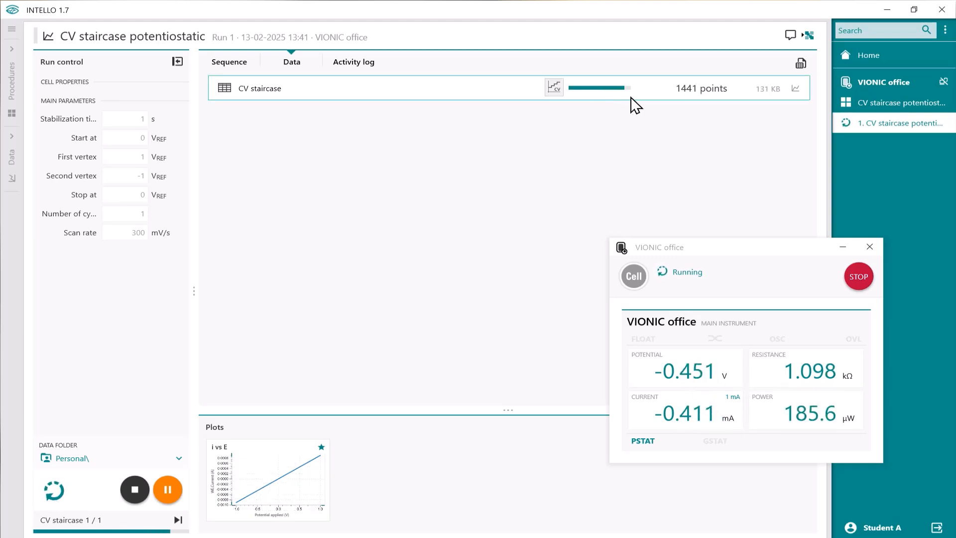
pyautogui.click(612, 87)
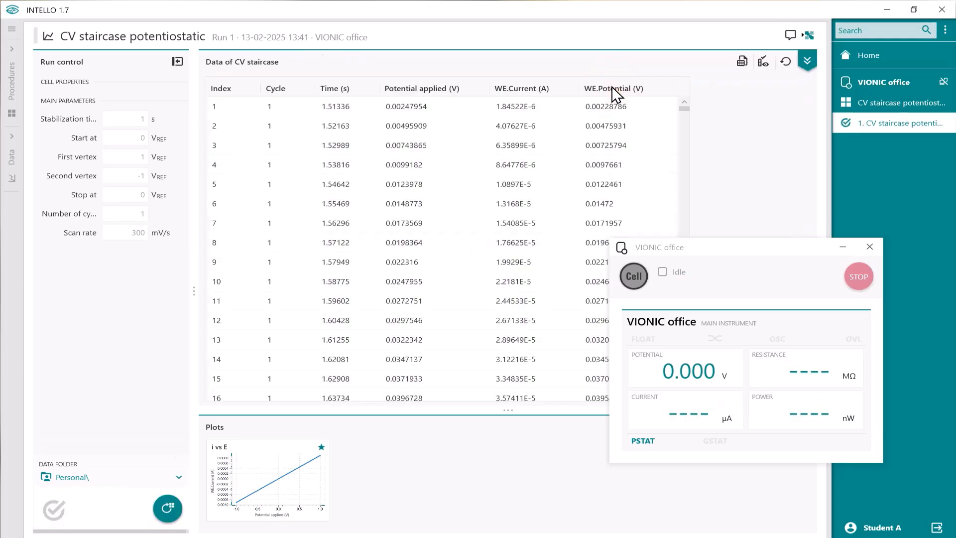
pyautogui.scroll(-20, 478, 166)
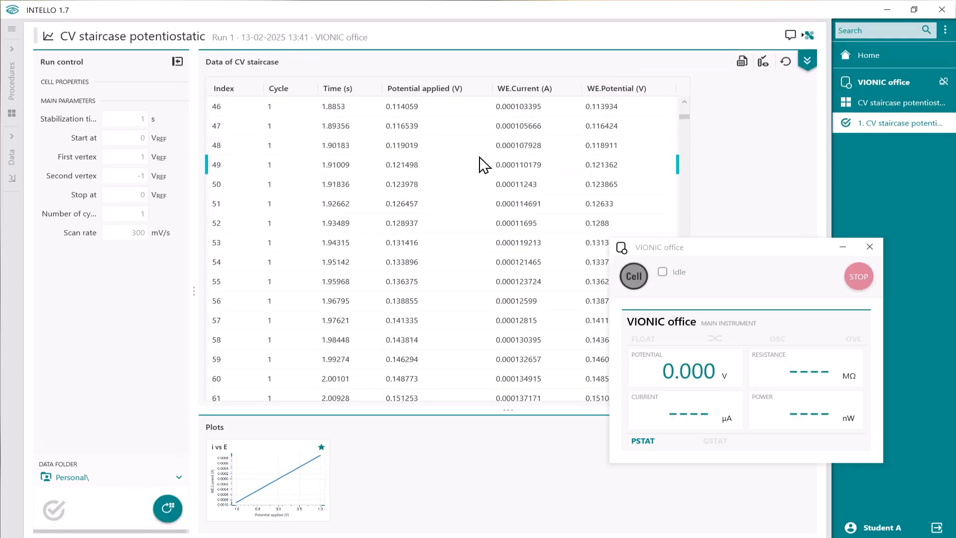
pyautogui.scroll(-14, 480, 165)
pyautogui.scroll(20, 483, 164)
pyautogui.scroll(3, 484, 164)
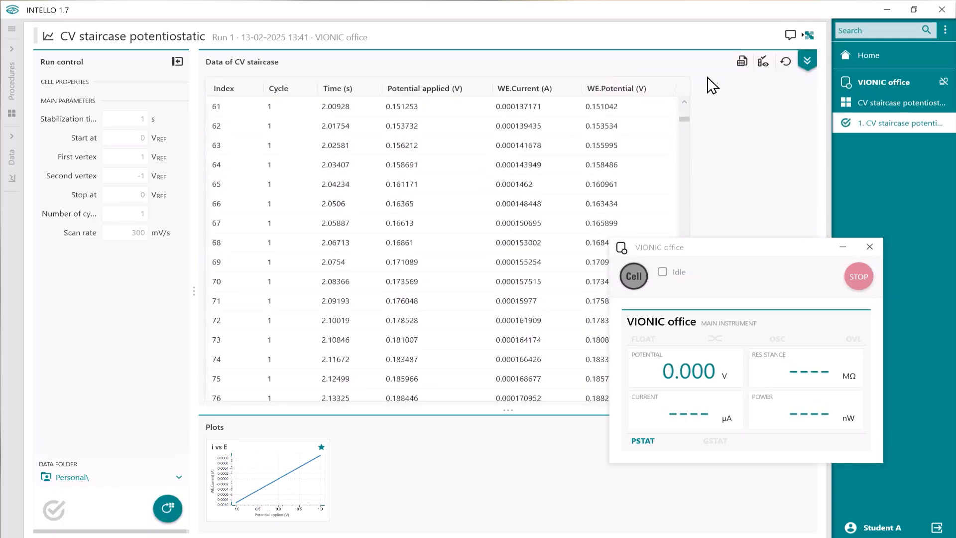
# - Review the file format options for exporting the CV staircase data and leave without exporting
pyautogui.click(742, 62)
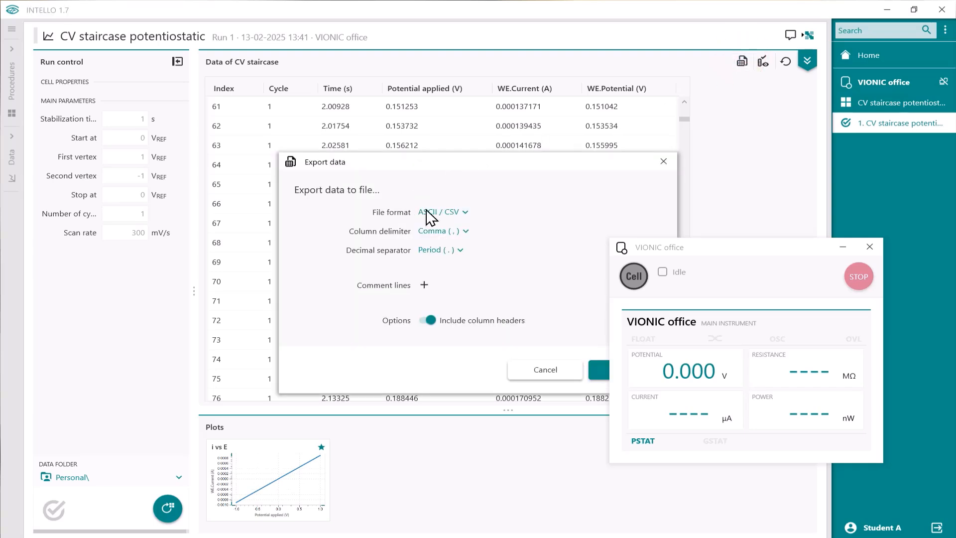
pyautogui.click(463, 212)
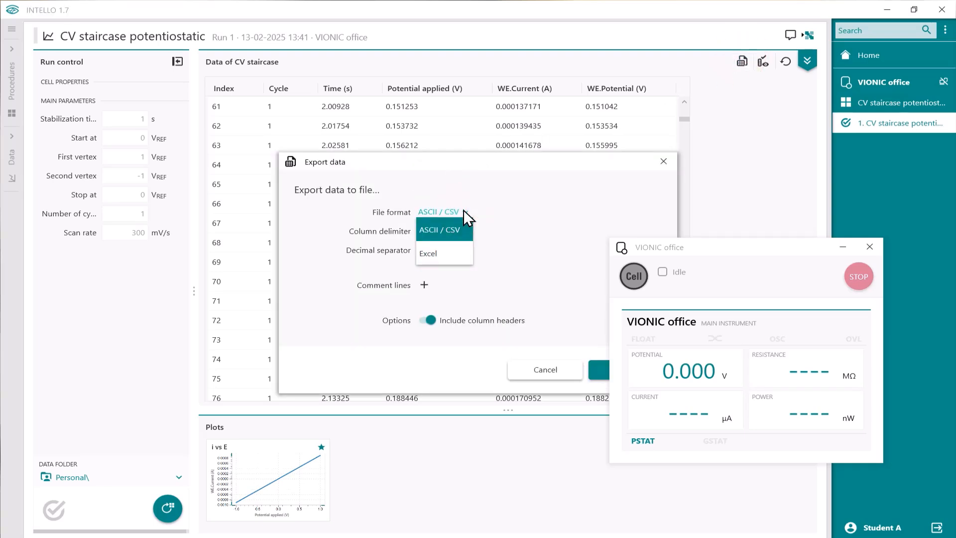
pyautogui.click(464, 211)
pyautogui.moveTo(534, 170); pyautogui.dragTo(450, 160)
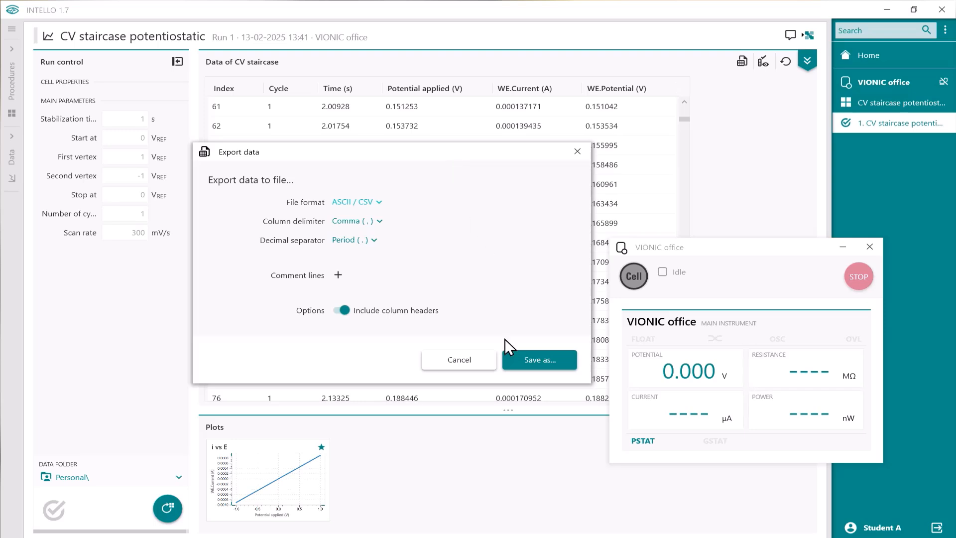
pyautogui.click(466, 360)
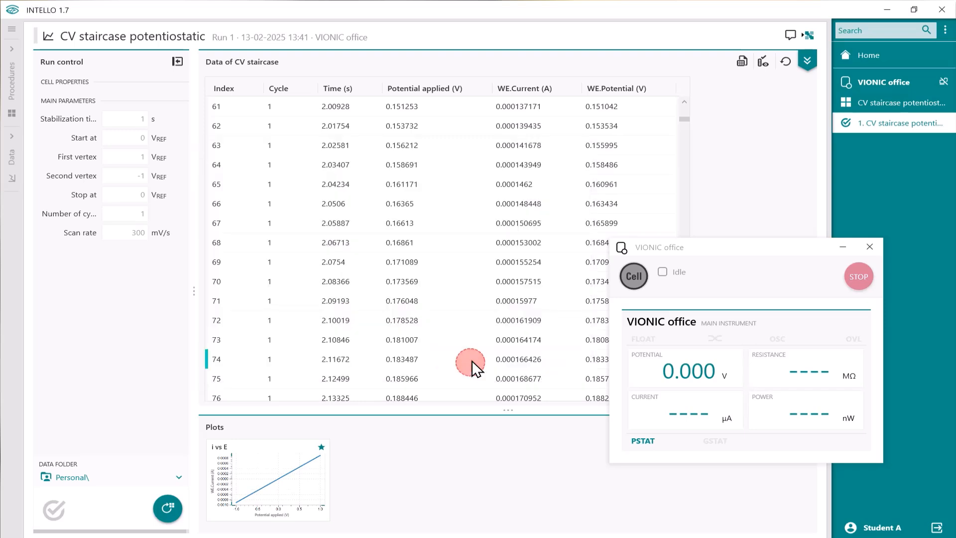
# - Close the detailed data table, enlarge the i vs E plot and close the floating VIONIC office window
pyautogui.click(807, 61)
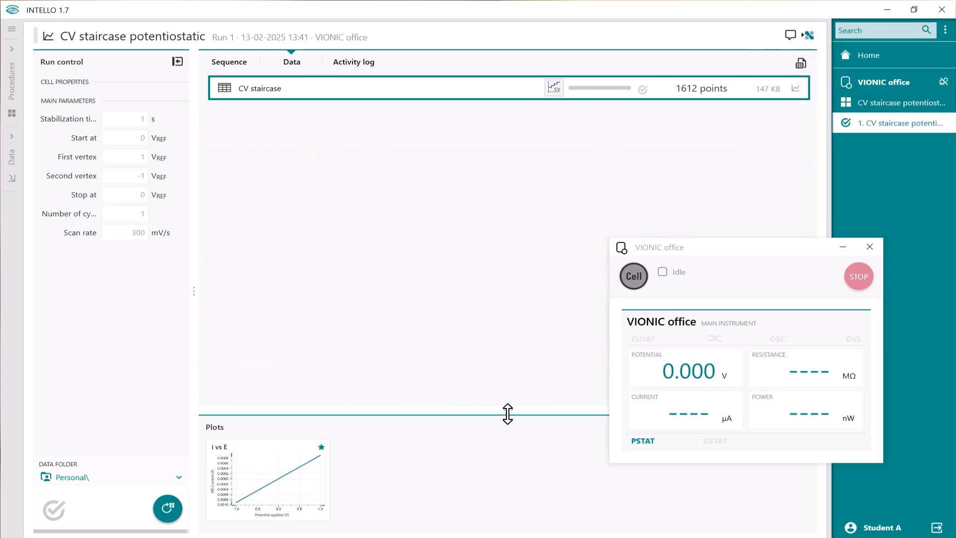
pyautogui.moveTo(508, 410); pyautogui.dragTo(509, 308)
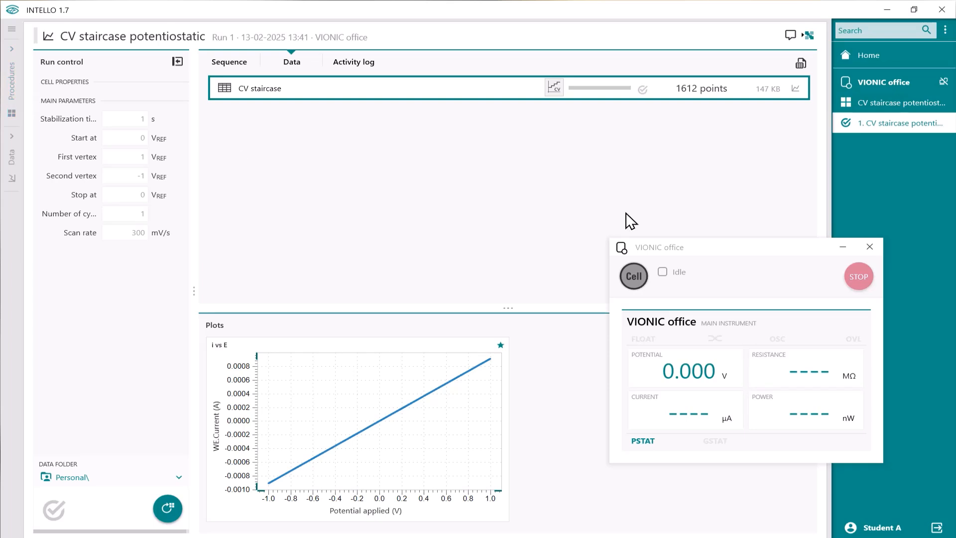
pyautogui.click(870, 246)
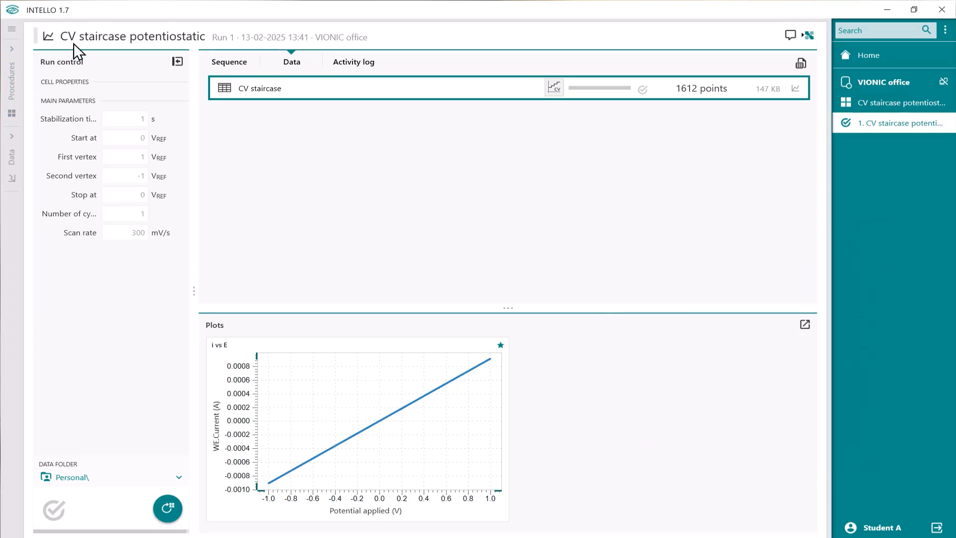
# - Open the EIS potentiostatic procedure from the Electrochemical Impedance Spectroscopy folder of the Autolab library
pyautogui.click(11, 73)
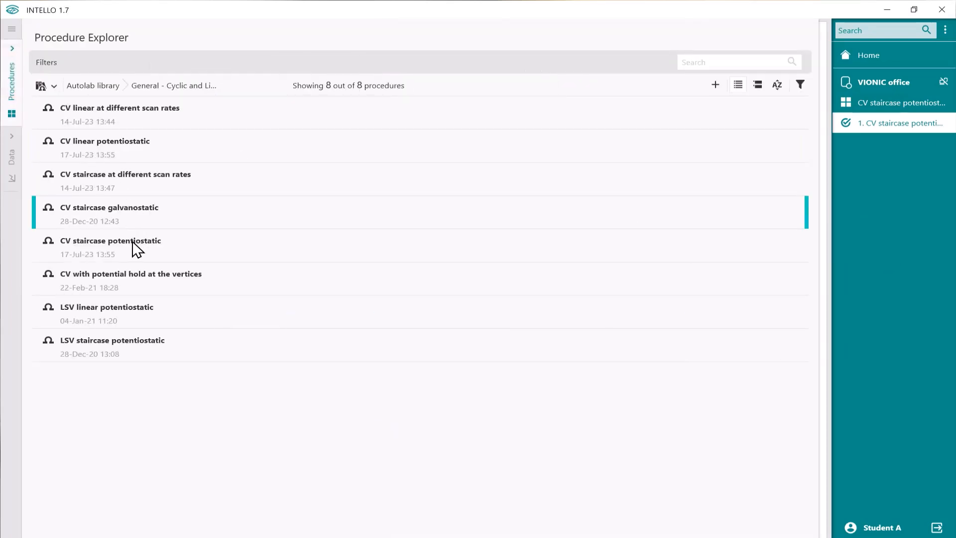
pyautogui.click(75, 86)
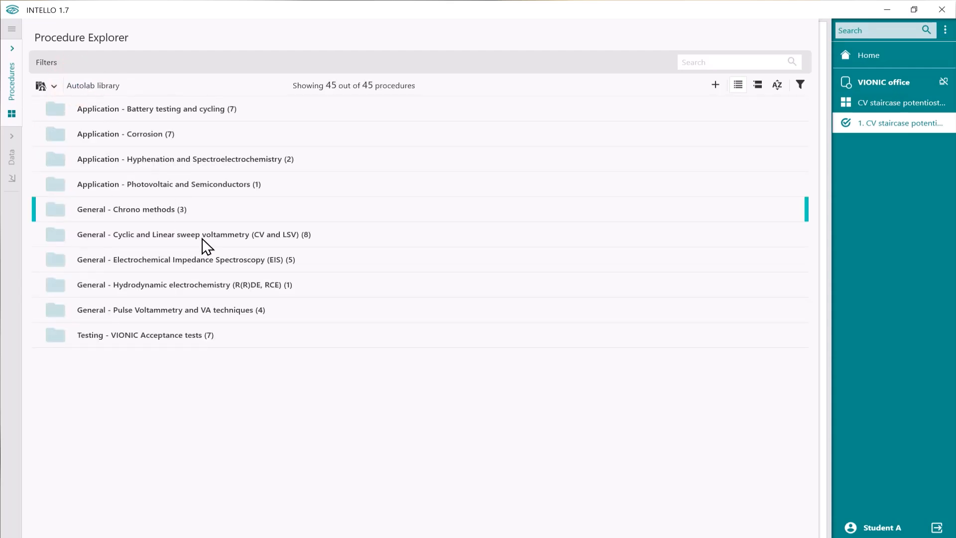
pyautogui.click(195, 263)
pyautogui.click(103, 207)
pyautogui.doubleClick(103, 206)
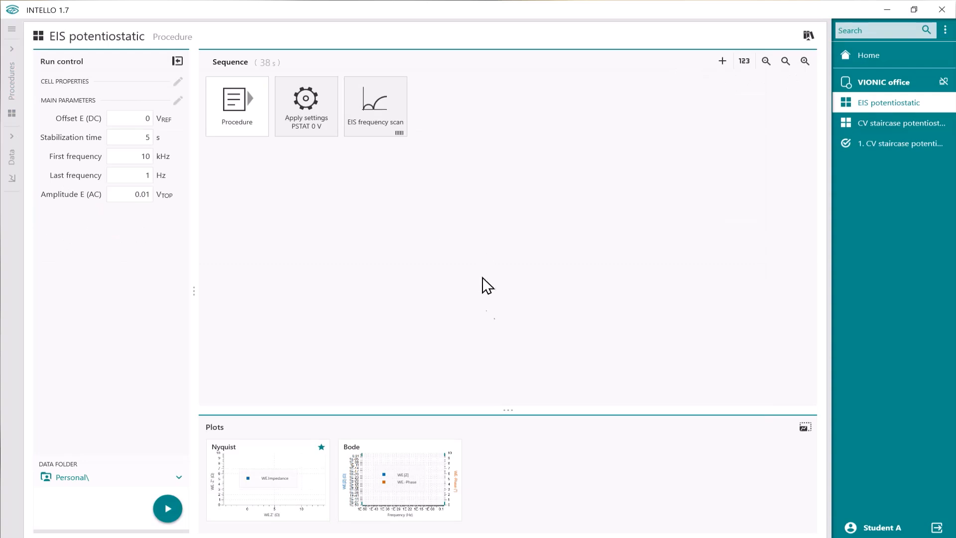
# - Enlarge the plots area below the sequence moderately and widen the run control area slightly
pyautogui.moveTo(506, 409); pyautogui.dragTo(509, 322)
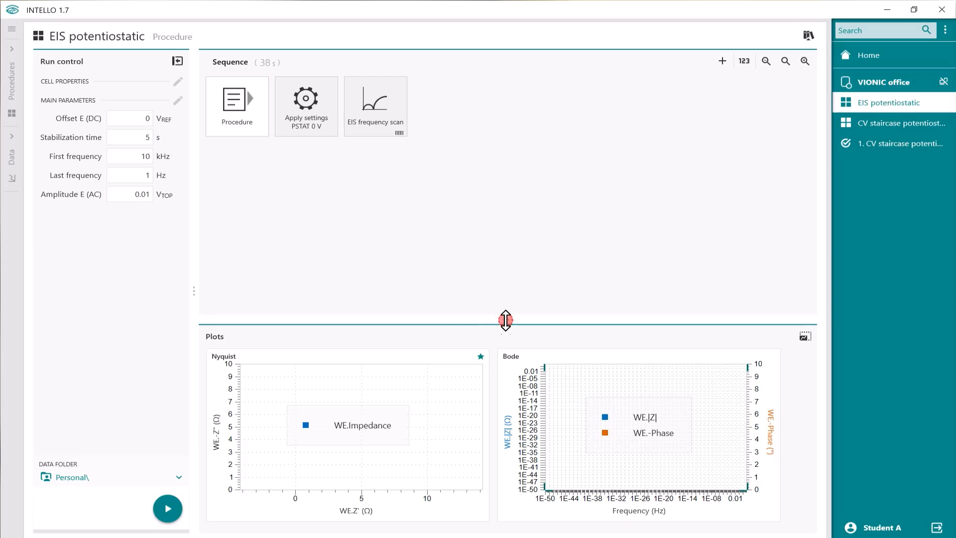
pyautogui.moveTo(504, 320); pyautogui.dragTo(503, 352)
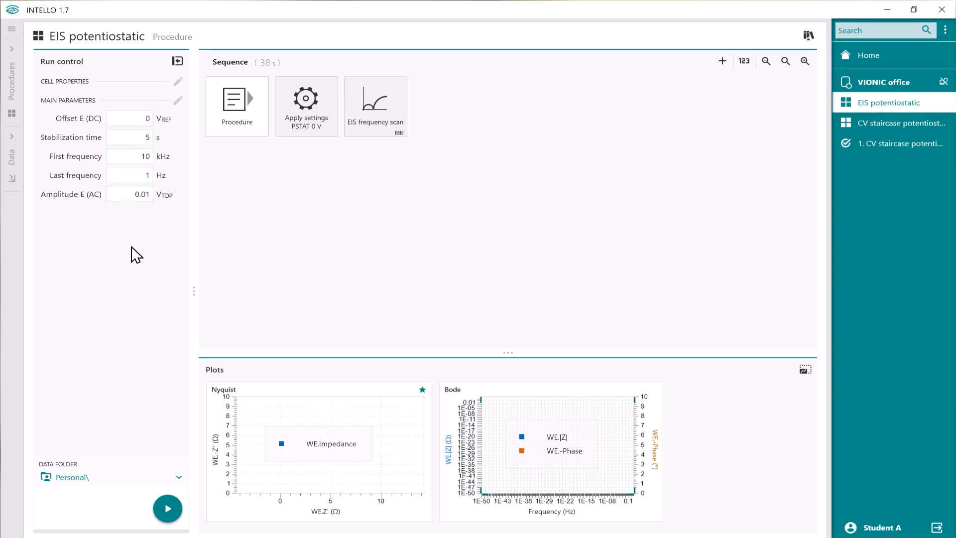
pyautogui.moveTo(192, 292); pyautogui.dragTo(224, 291)
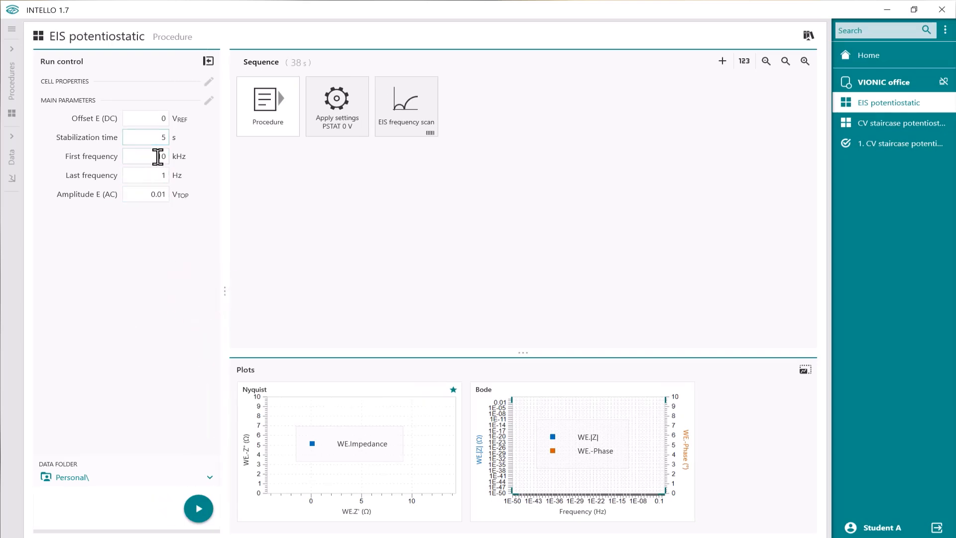
# - Look over the last frequency and AC amplitude among the procedure's main parameters
pyautogui.click(154, 176)
pyautogui.click(155, 195)
pyautogui.doubleClick(155, 194)
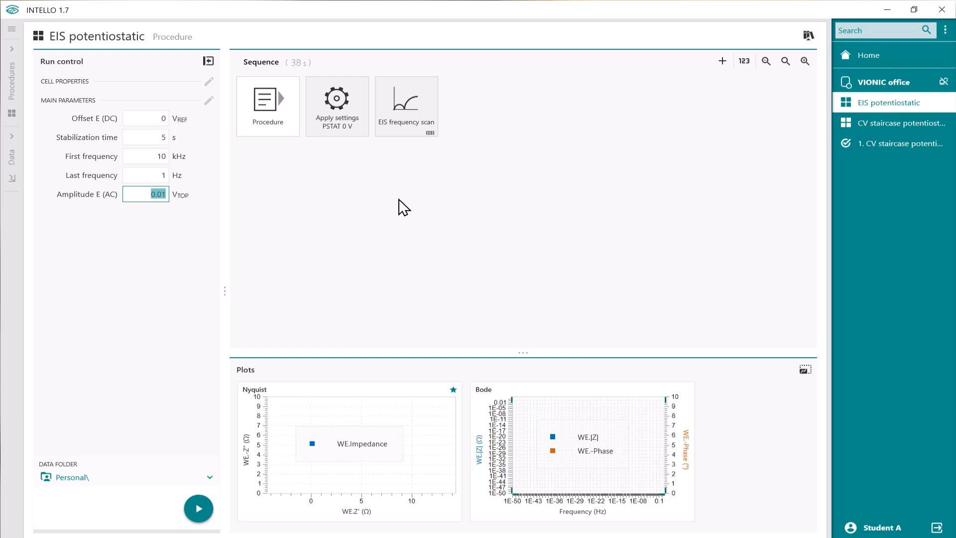
# - Open the properties of the sequence's Procedure command and check its end state settings before returning to the general ones
pyautogui.click(281, 114)
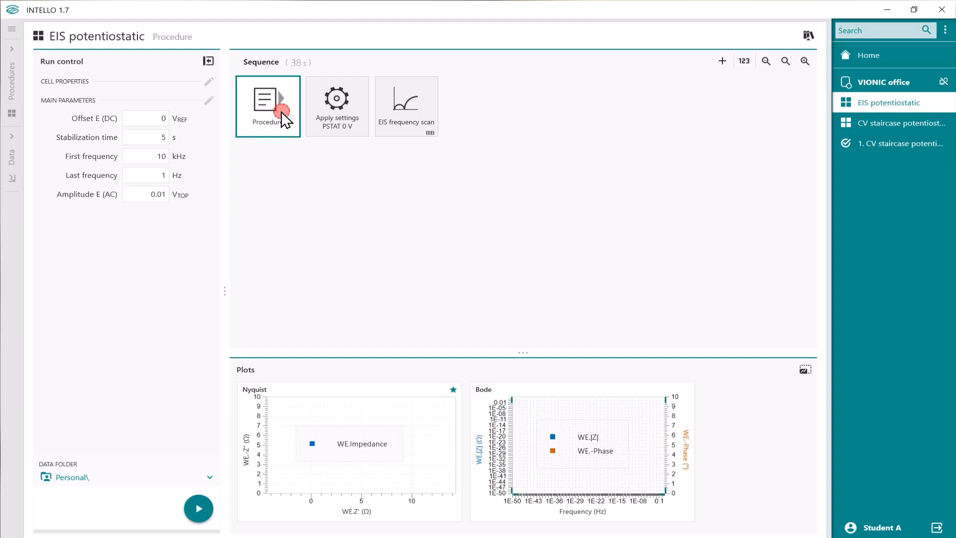
pyautogui.doubleClick(282, 114)
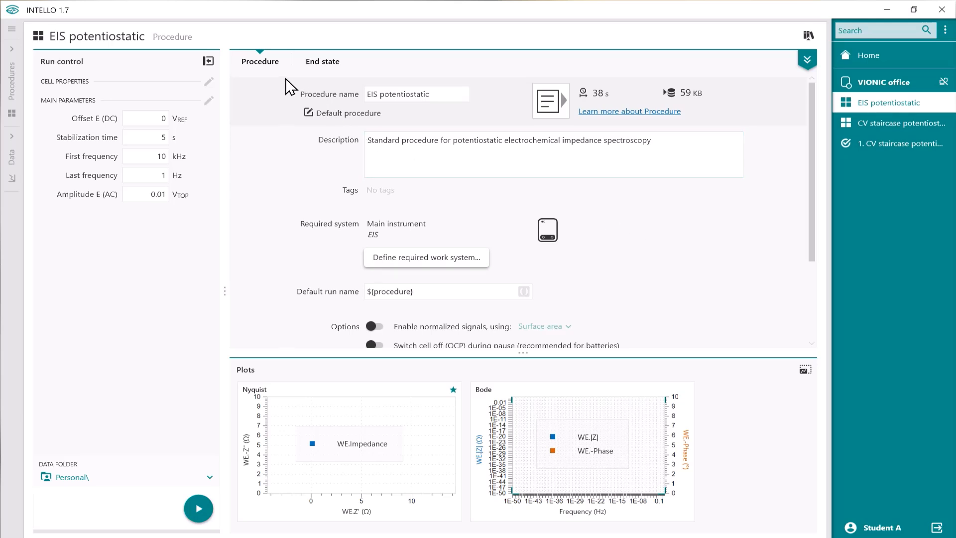
pyautogui.click(325, 67)
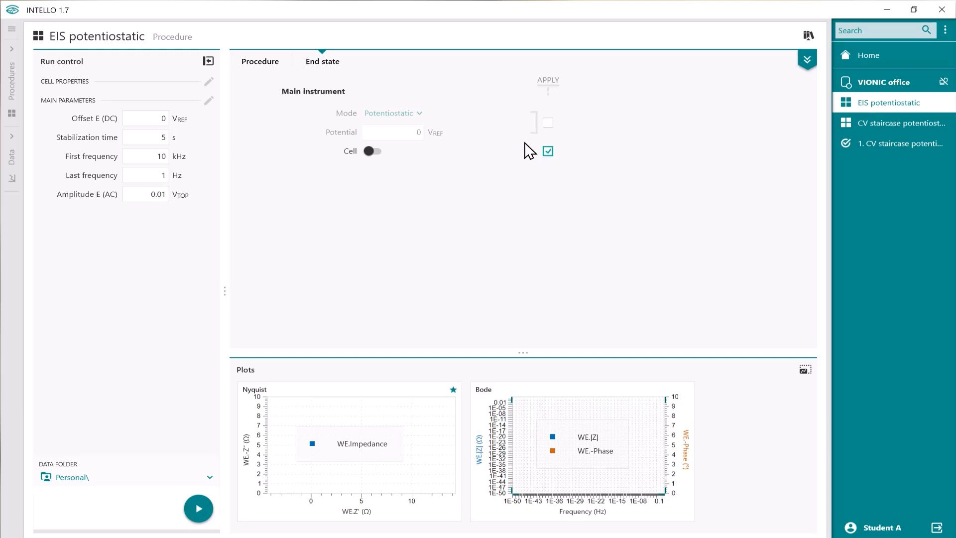
pyautogui.click(252, 61)
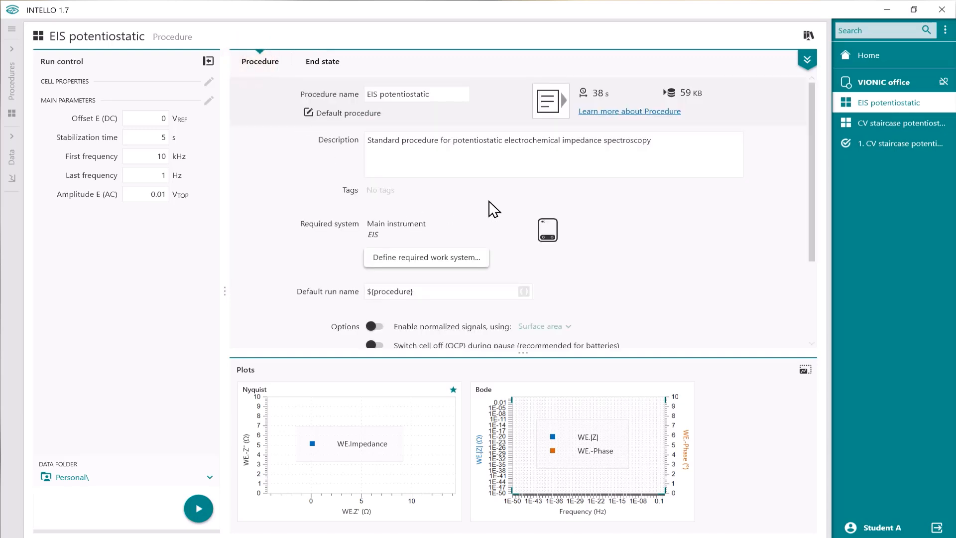
# - Insert the Cell ID cell property as a parameter into the procedure's default run name after the procedure parameter
pyautogui.click(430, 290)
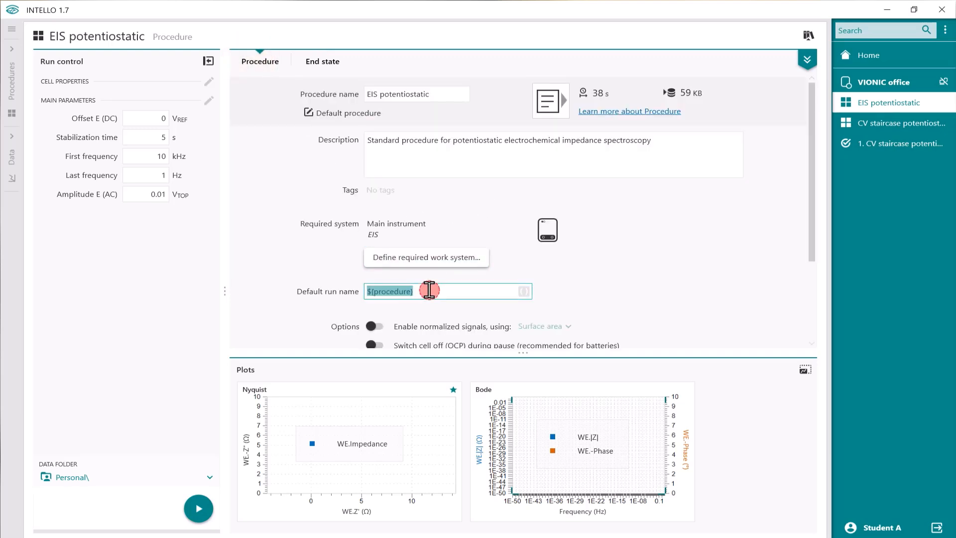
pyautogui.click(524, 291)
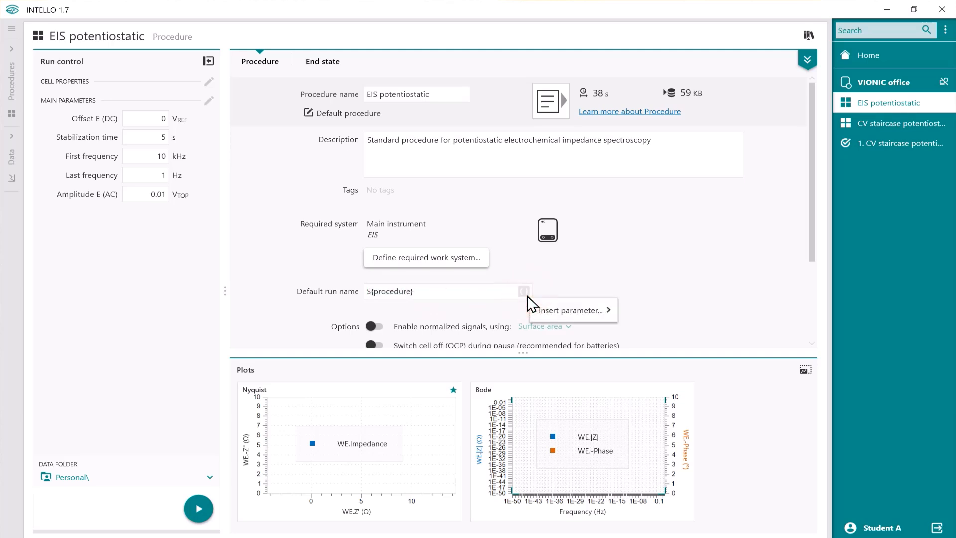
pyautogui.moveTo(555, 312)
pyautogui.moveTo(647, 312)
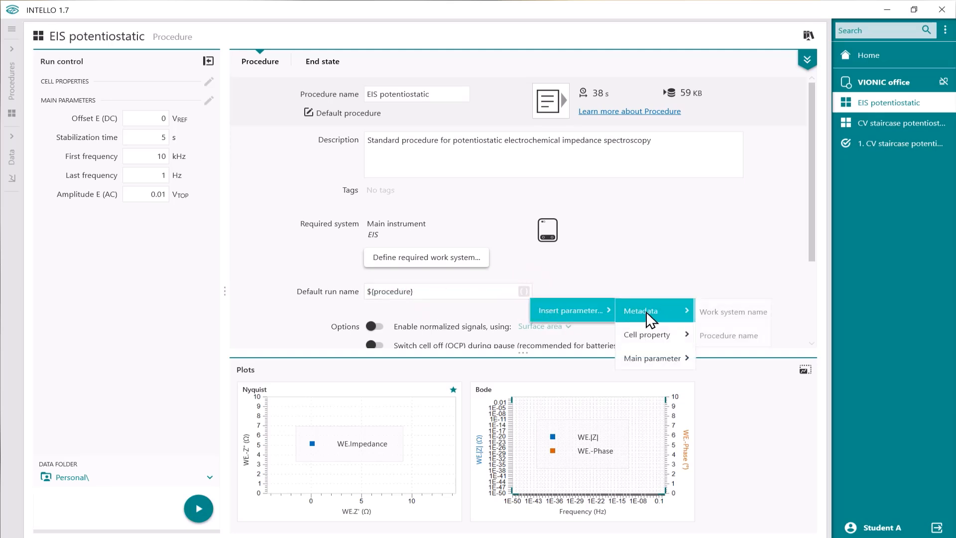
pyautogui.moveTo(651, 332)
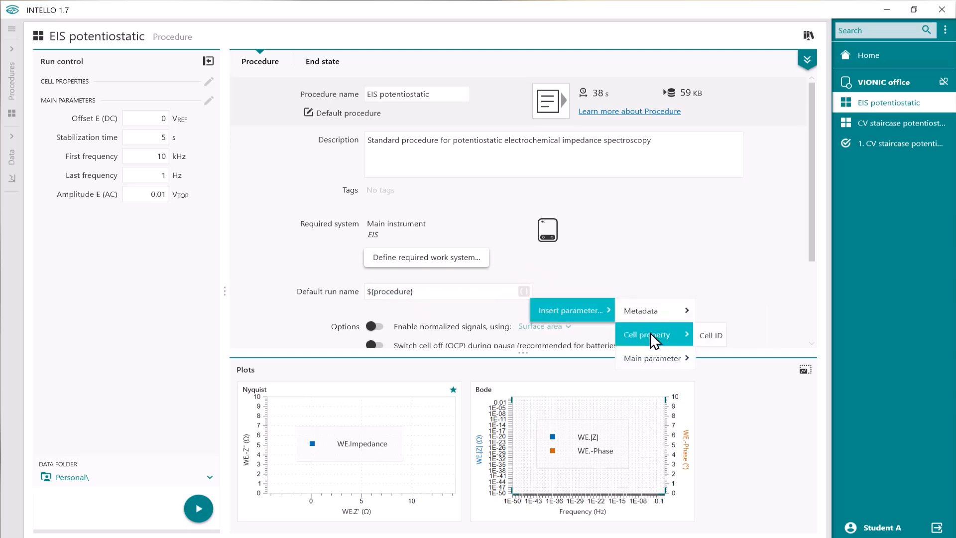
pyautogui.moveTo(653, 356)
pyautogui.click(708, 334)
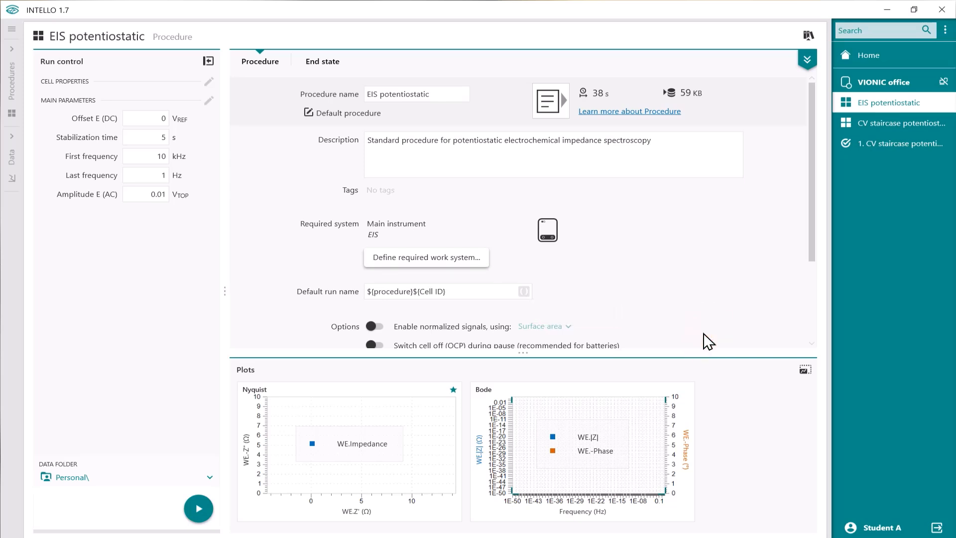
# - Separate the two parameters in the default run name with a space and prefix them with "Student A"
pyautogui.tripleClick(418, 293)
pyautogui.click(413, 292)
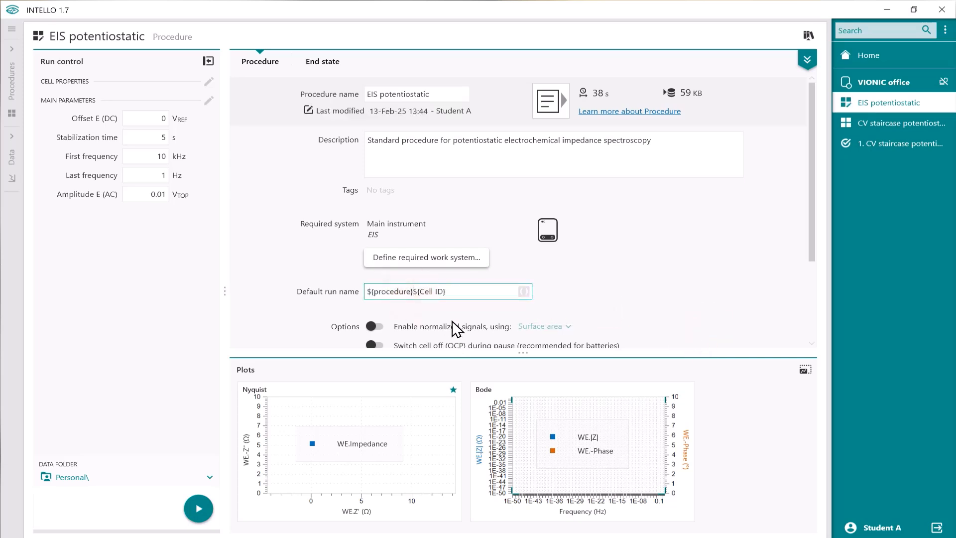
pyautogui.click(366, 290)
pyautogui.click(367, 290)
pyautogui.click(368, 292)
pyautogui.write('Studne')
pyautogui.press('BackSpace')
pyautogui.press('BackSpace')
pyautogui.write('ent A')
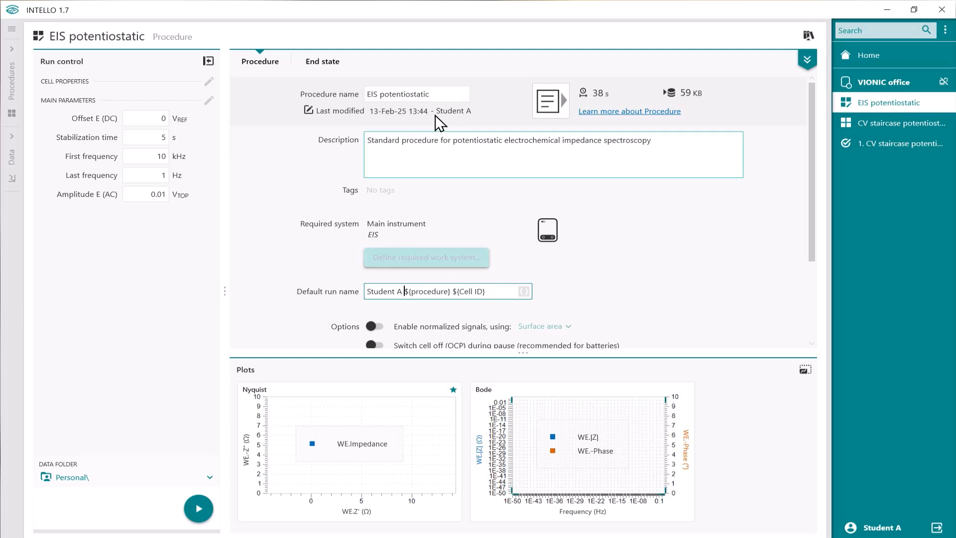
pyautogui.click(436, 93)
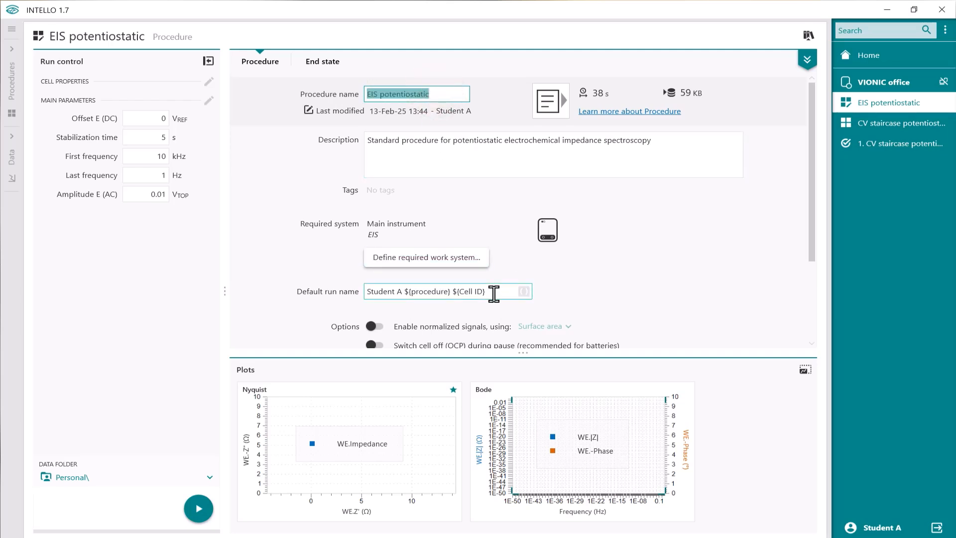
pyautogui.click(607, 291)
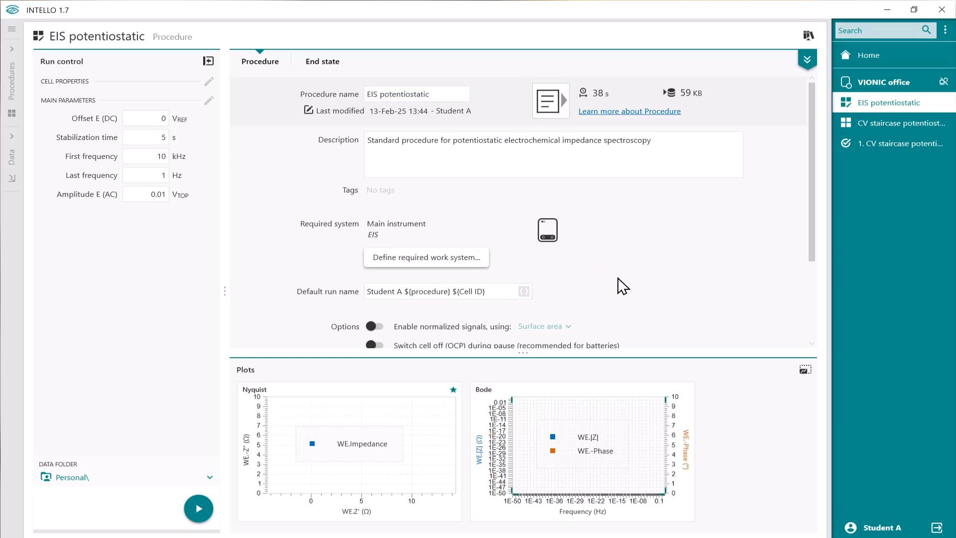
# - Review the procedure's signal, pause and invalid point options and its unit scaling, and return to the sequence
pyautogui.scroll(-3, 623, 286)
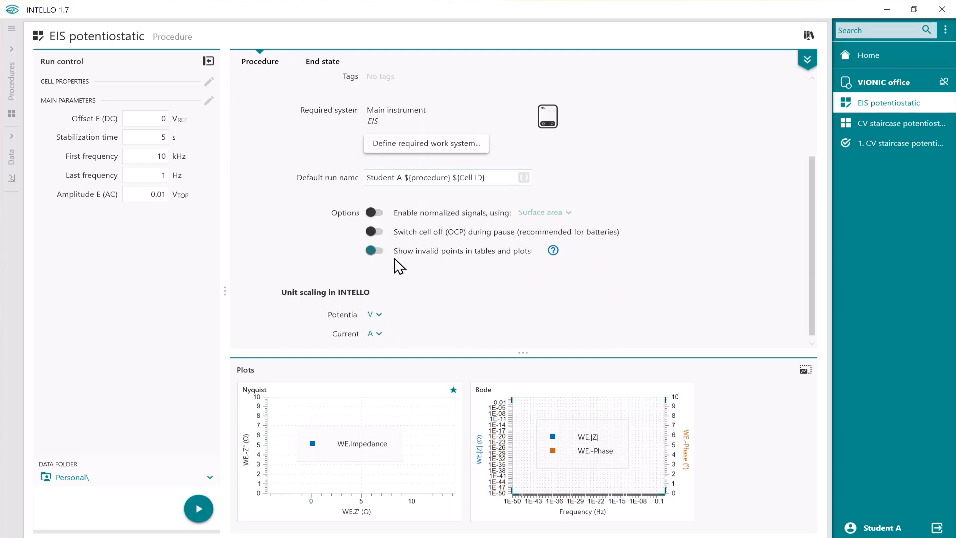
pyautogui.click(374, 213)
pyautogui.scroll(-1, 401, 287)
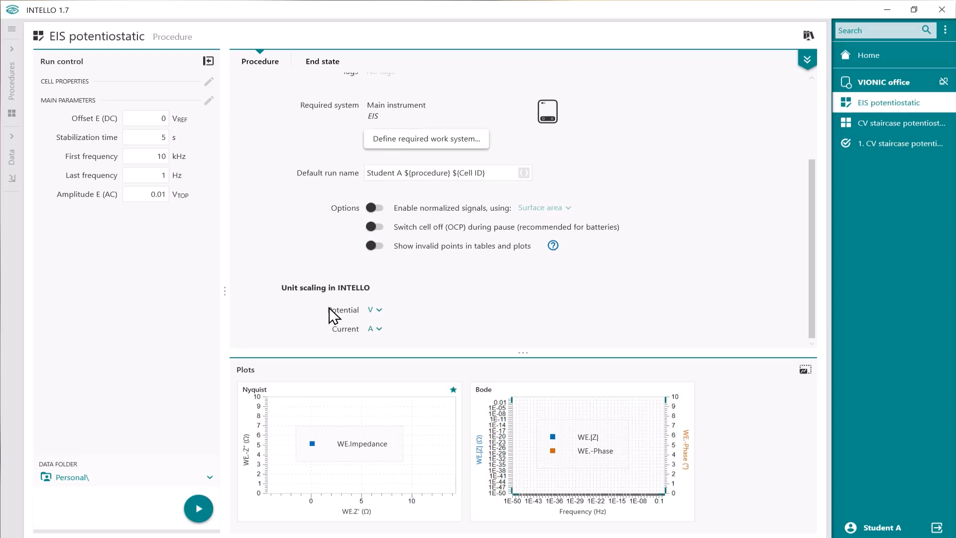
pyautogui.click(806, 61)
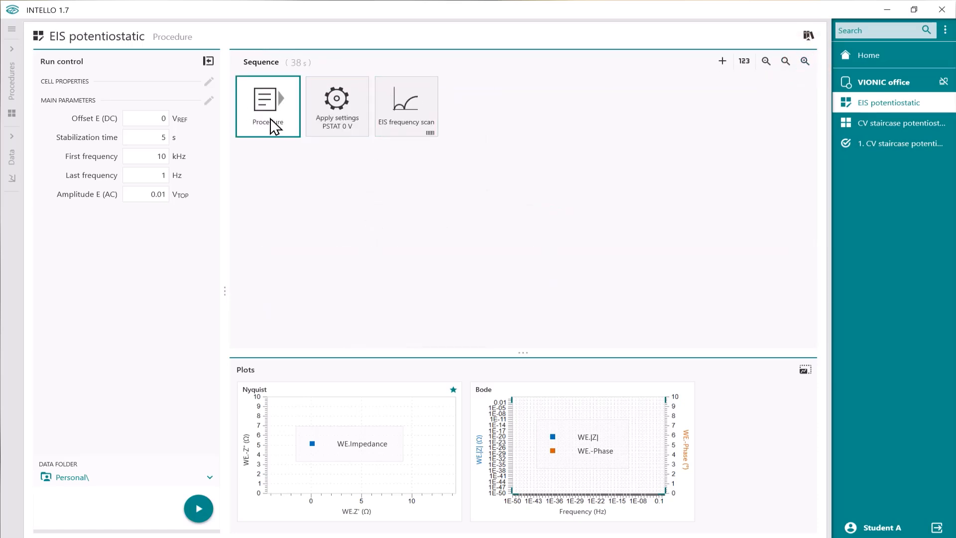
# - Examine the Apply settings command, including its additional control loop and measurement settings, and return to the sequence
pyautogui.click(336, 109)
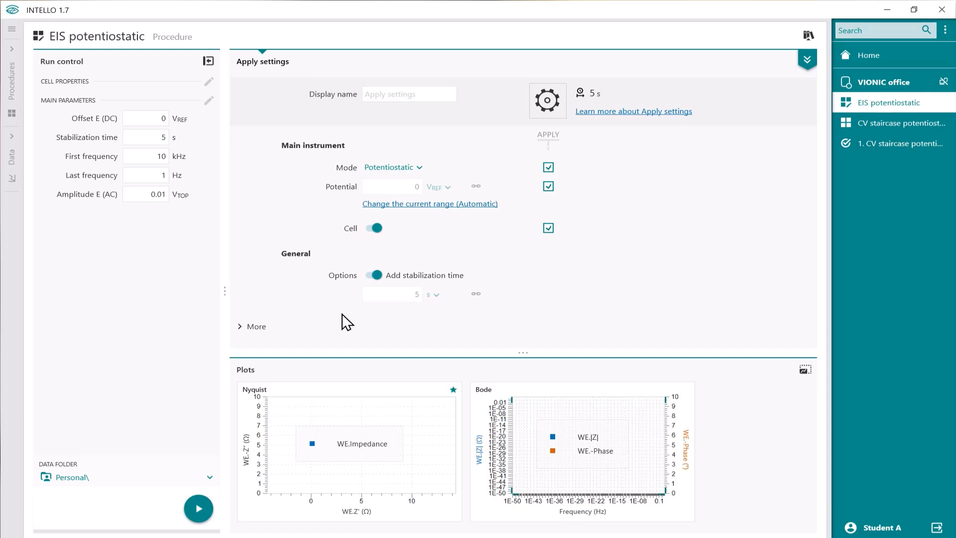
pyautogui.click(238, 326)
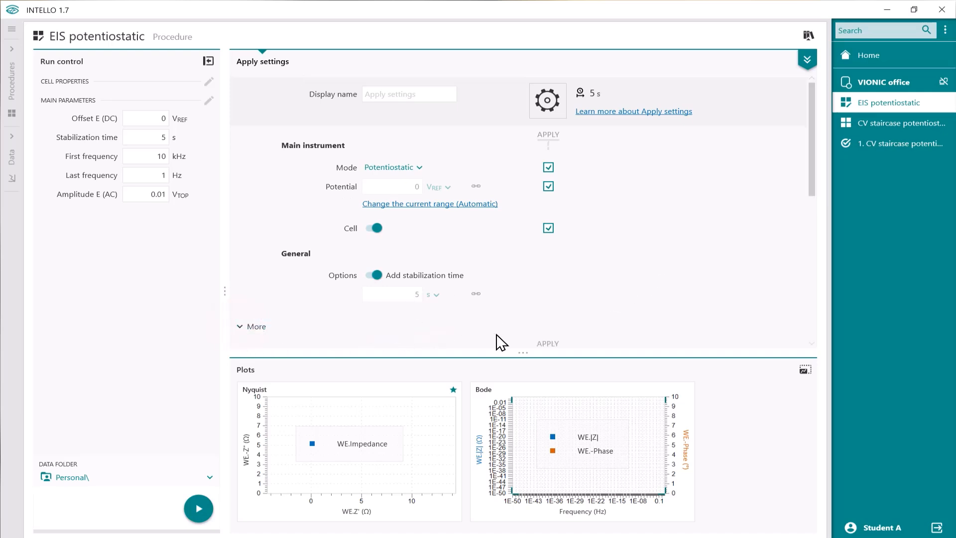
pyautogui.scroll(-5, 533, 314)
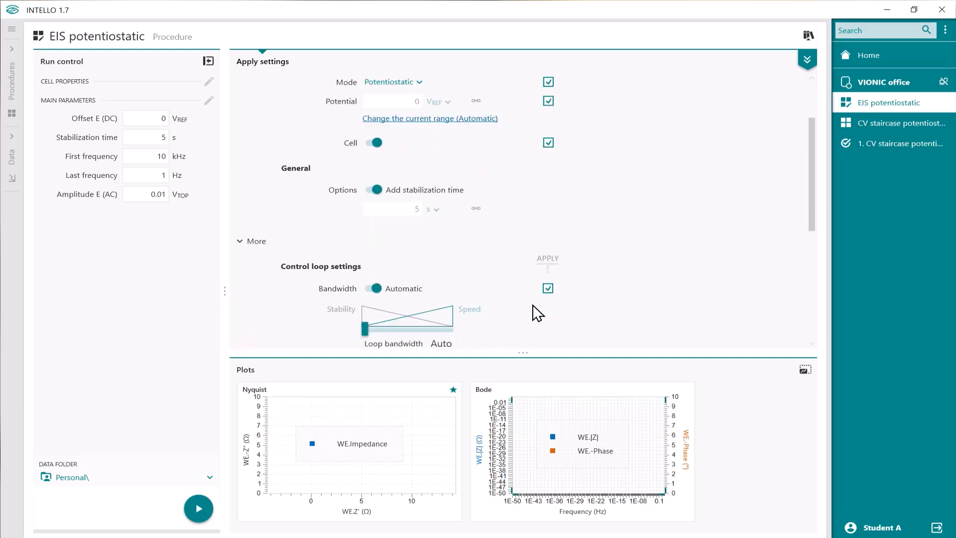
pyautogui.scroll(-1, 550, 290)
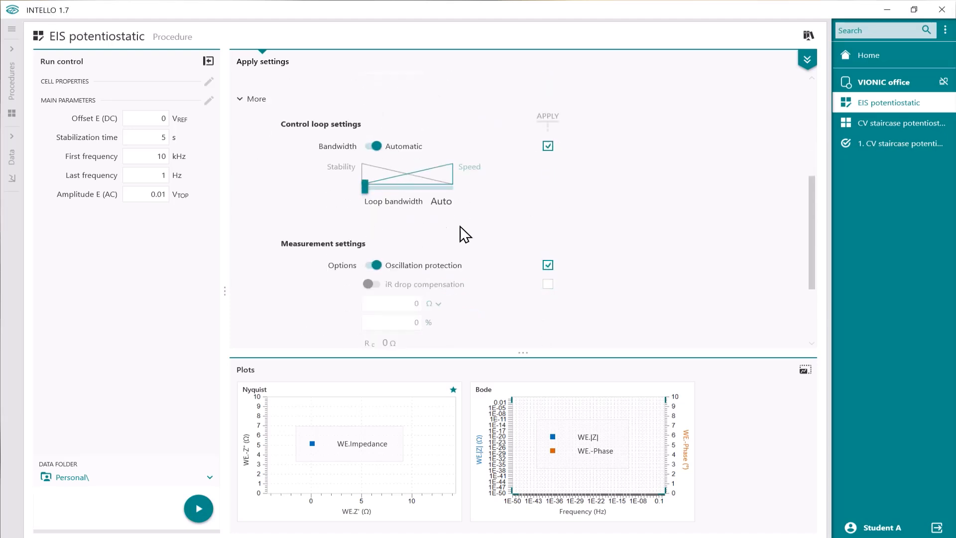
pyautogui.scroll(-2, 636, 252)
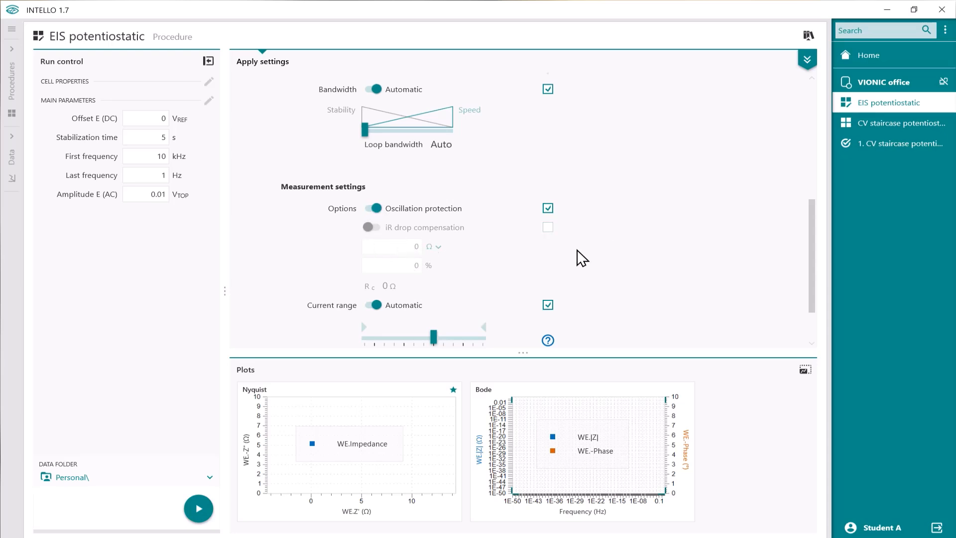
pyautogui.scroll(-2, 578, 254)
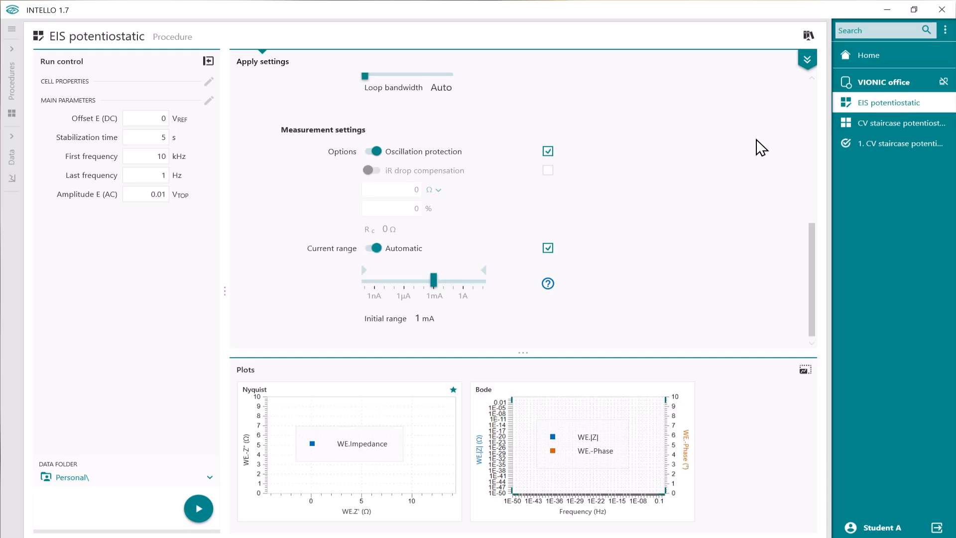
pyautogui.scroll(10, 757, 145)
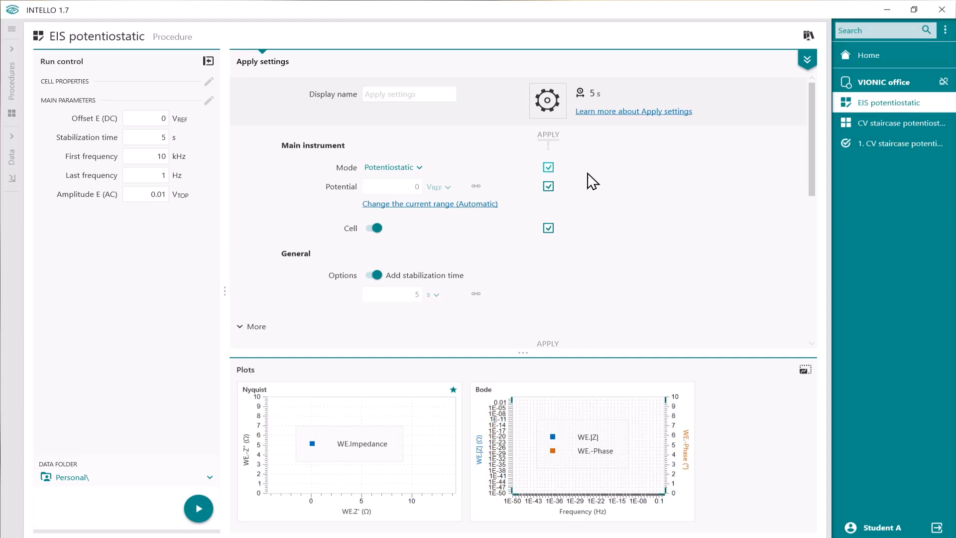
pyautogui.click(809, 61)
# - Open the EIS frequency scan command's properties and view the distribution choices for its frequency spectrum without changing them
pyautogui.click(402, 119)
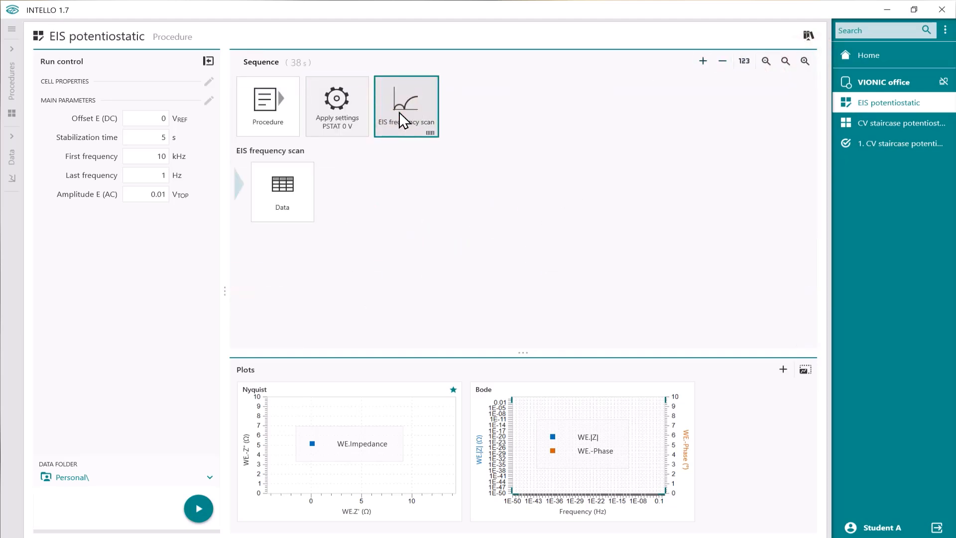
pyautogui.click(399, 113)
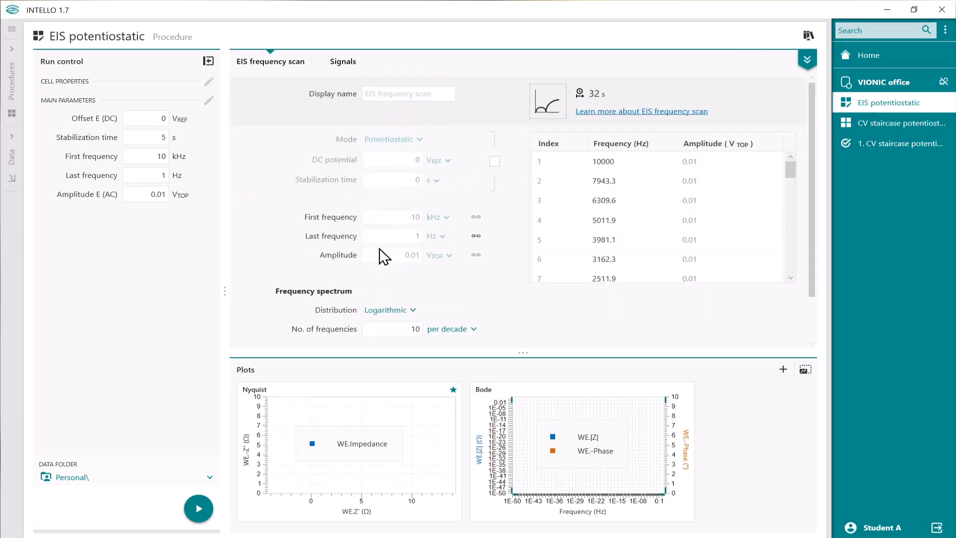
pyautogui.scroll(-1, 466, 250)
pyautogui.scroll(-1, 466, 250)
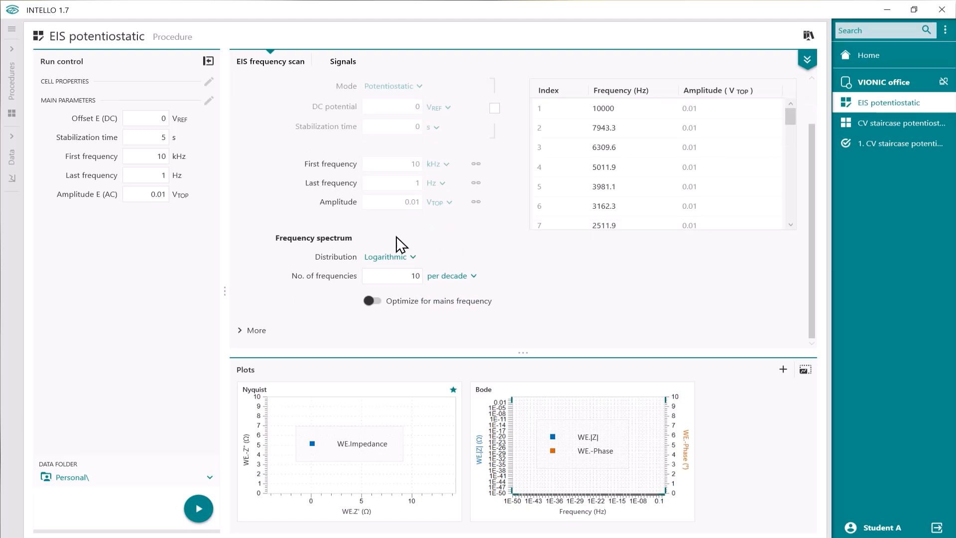
pyautogui.click(414, 257)
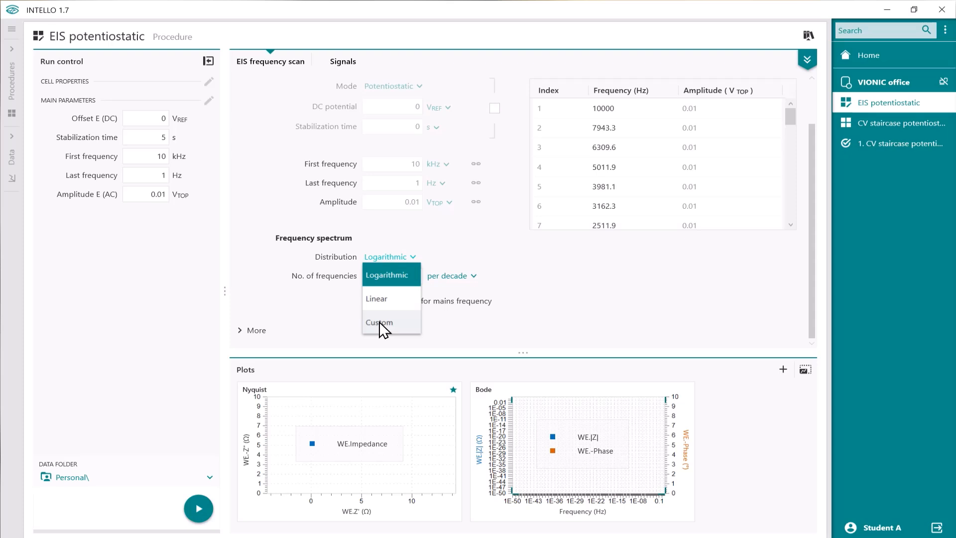
pyautogui.click(569, 289)
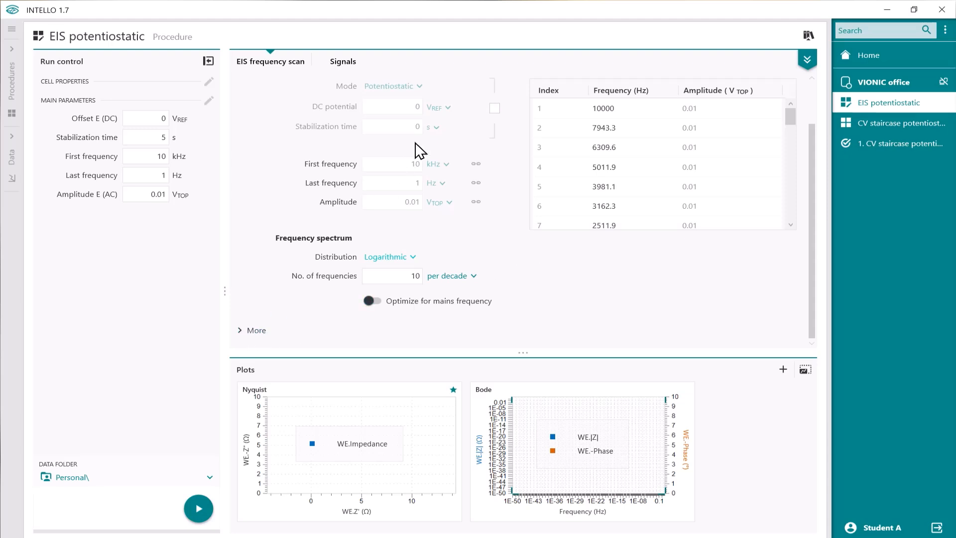
# - Review the signals available for collection in the EIS frequency scan, including the S2 impedance data, and return to the sequence
pyautogui.click(343, 63)
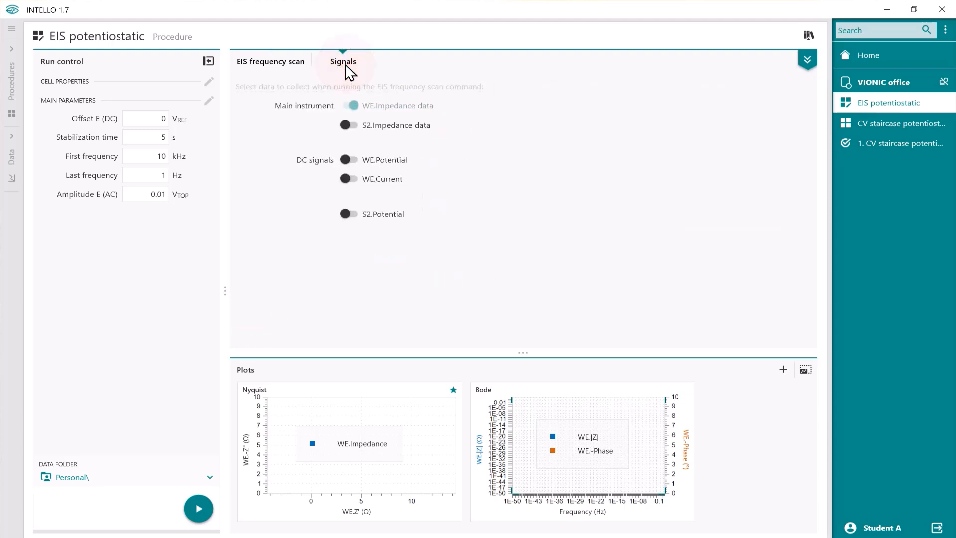
pyautogui.click(346, 125)
pyautogui.click(808, 60)
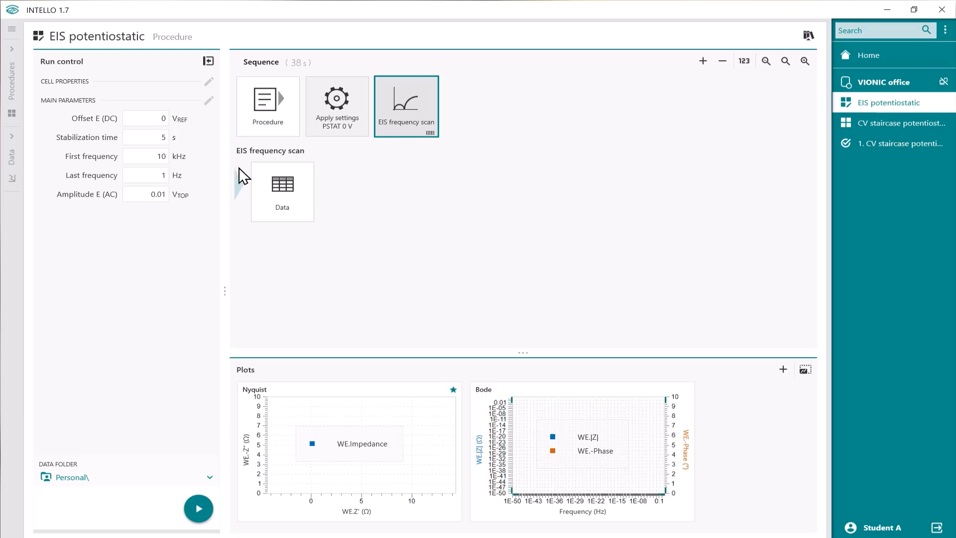
# - Make the Cell ID property visible in the run control and set it to "Batch 2"
pyautogui.click(210, 82)
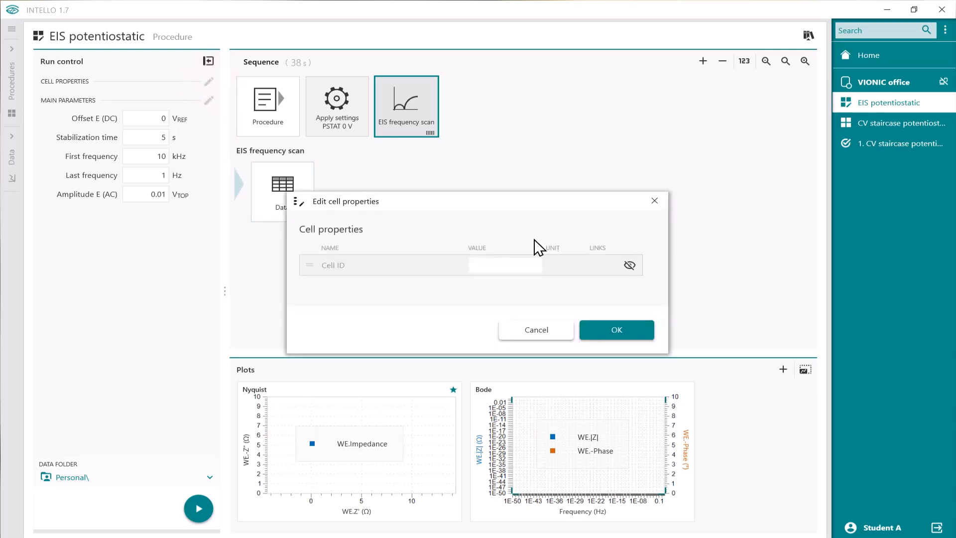
pyautogui.click(630, 265)
pyautogui.click(597, 332)
pyautogui.click(124, 98)
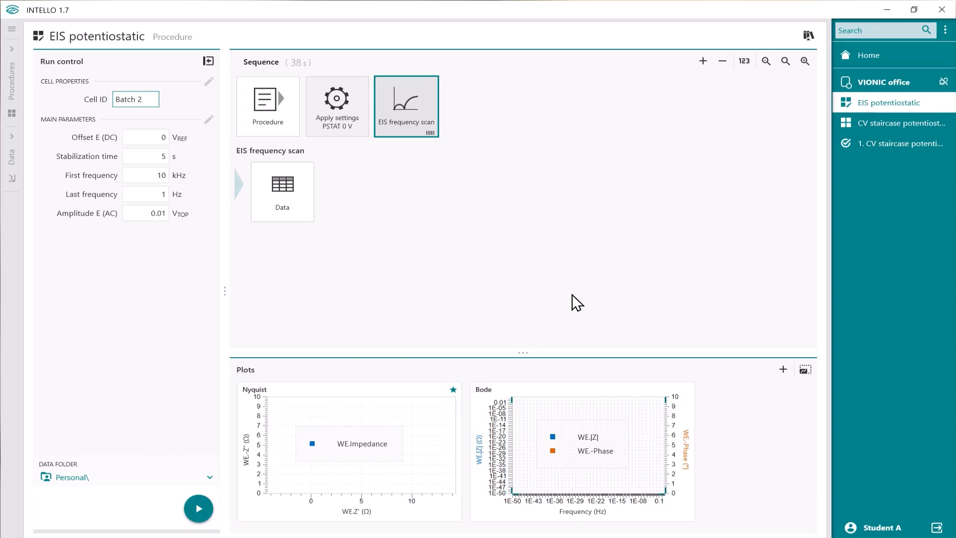
# - Enlarge the procedure's plots area and start the EIS potentiostatic measurement
pyautogui.moveTo(521, 353); pyautogui.dragTo(519, 313)
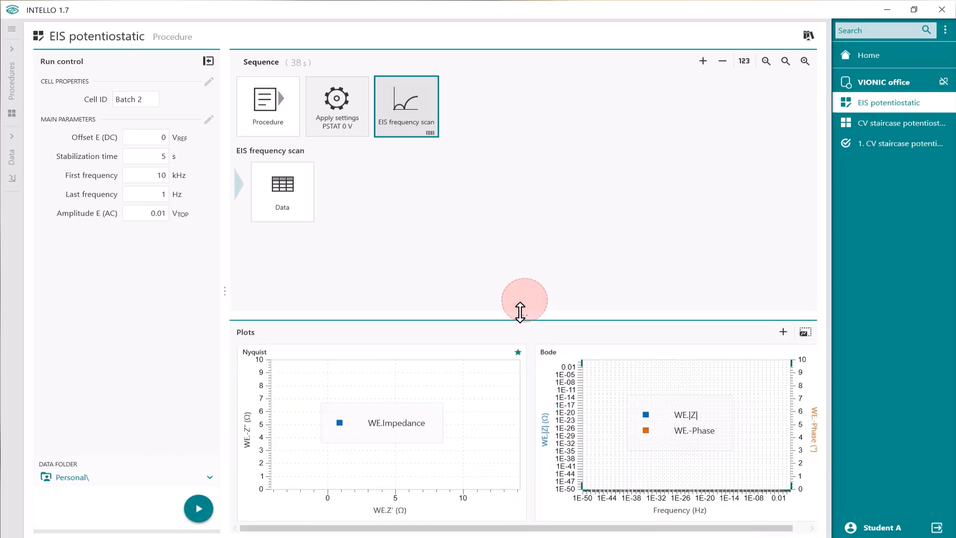
pyautogui.click(202, 506)
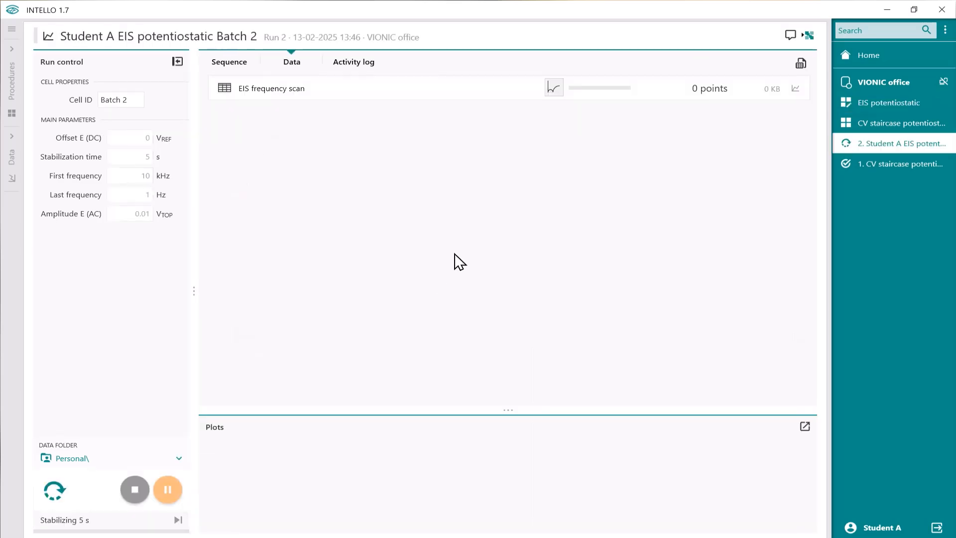
# - Open the running measurement's EIS frequency scan data table and enlarge the plots area beneath it
pyautogui.click(614, 88)
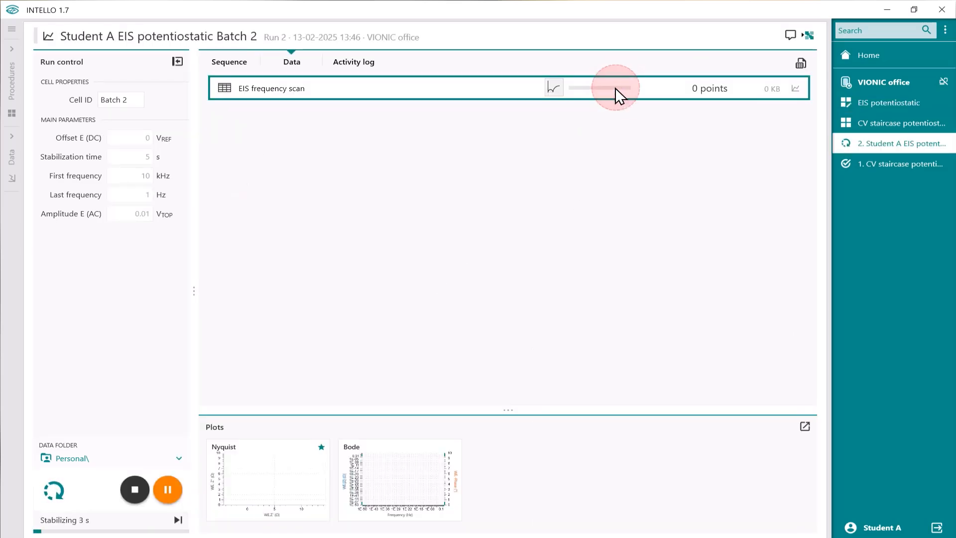
pyautogui.doubleClick(615, 89)
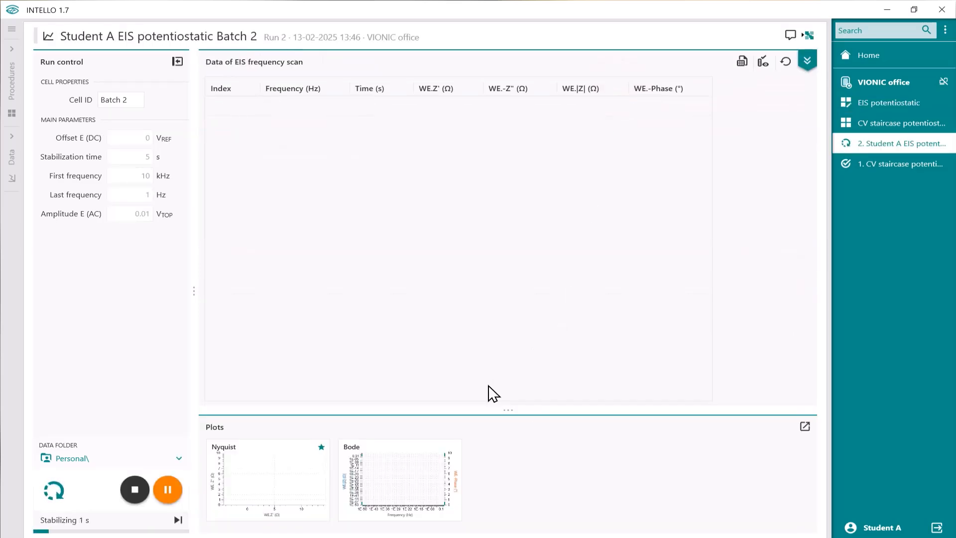
pyautogui.moveTo(504, 406); pyautogui.dragTo(508, 361)
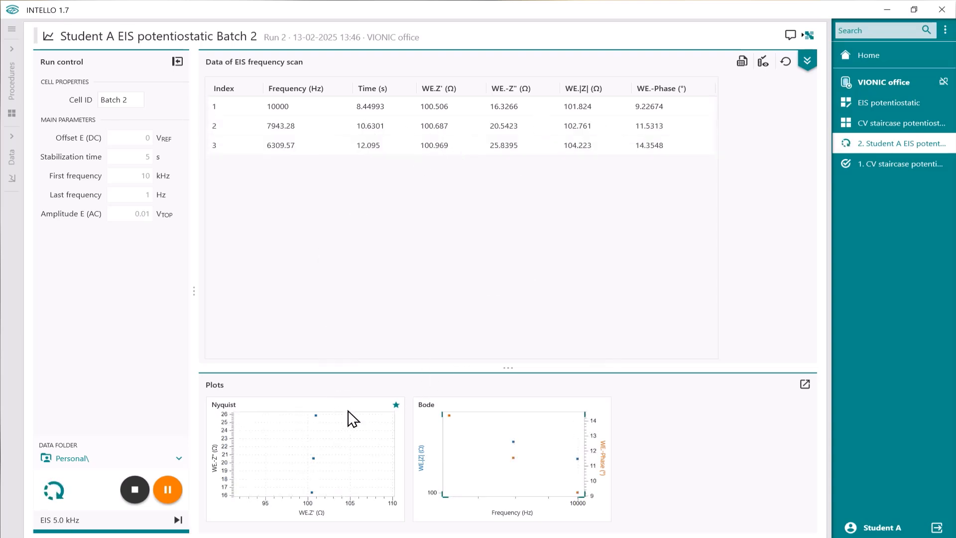
pyautogui.moveTo(508, 366); pyautogui.dragTo(508, 334)
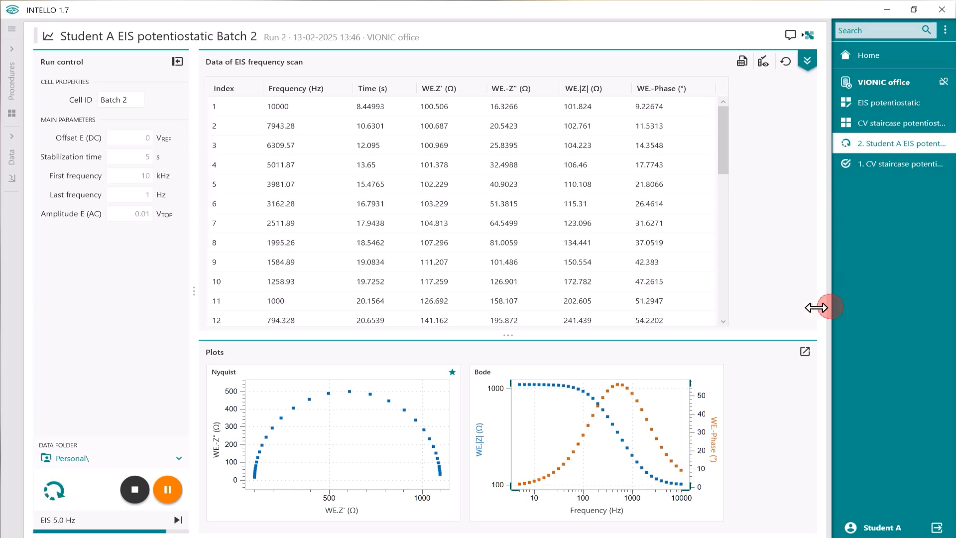
# - Widen the navigation sidebar to fit the full run names and bring the last rows of the frequency scan data into view
pyautogui.moveTo(824, 307); pyautogui.dragTo(769, 312)
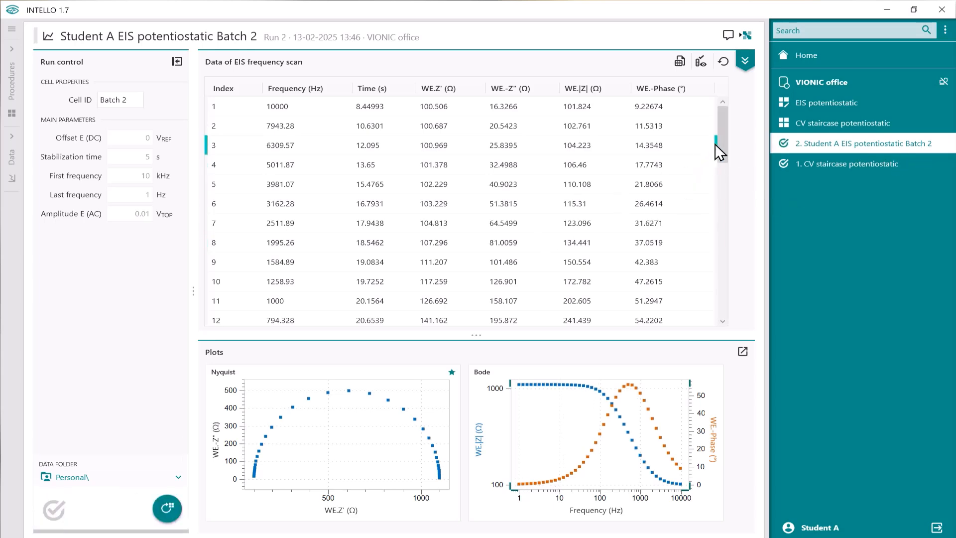
pyautogui.moveTo(723, 135); pyautogui.dragTo(721, 310)
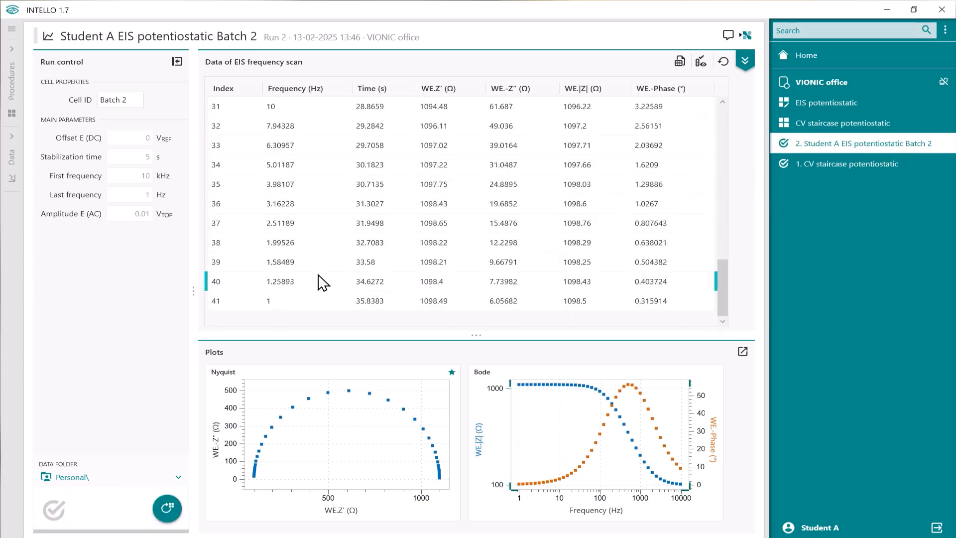
pyautogui.moveTo(478, 336)
pyautogui.mouseDown()
pyautogui.moveTo(482, 301)
pyautogui.moveTo(470, 342)
pyautogui.mouseUp()
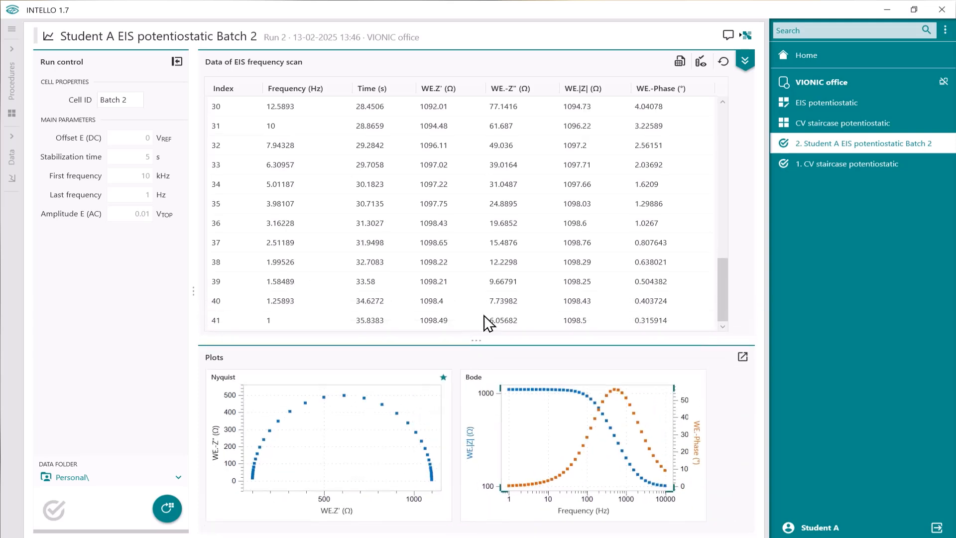